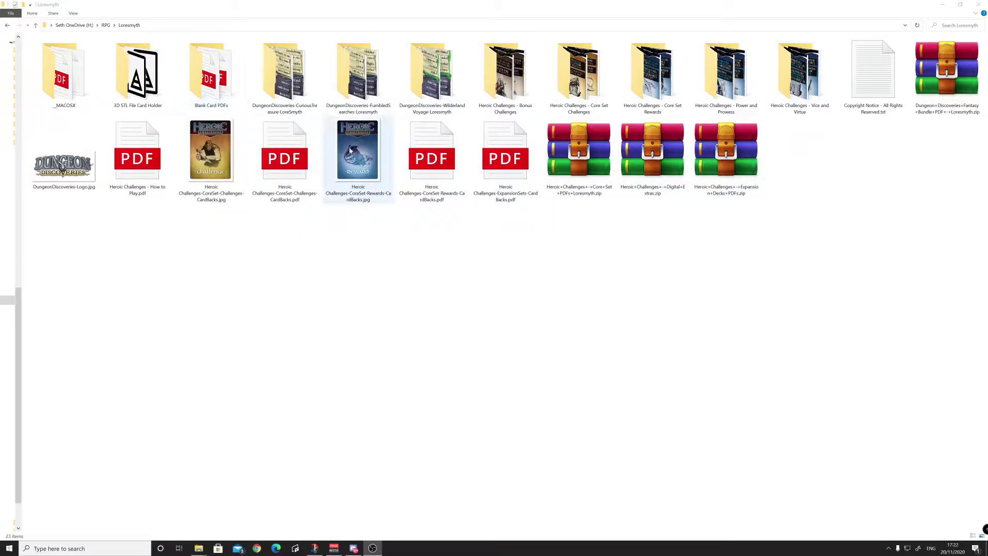
- Open the DungeonDiscoveries-CuriousTreasure-LoreSmyth folder, then switch to the file window showing drive D
double_click(299, 81)
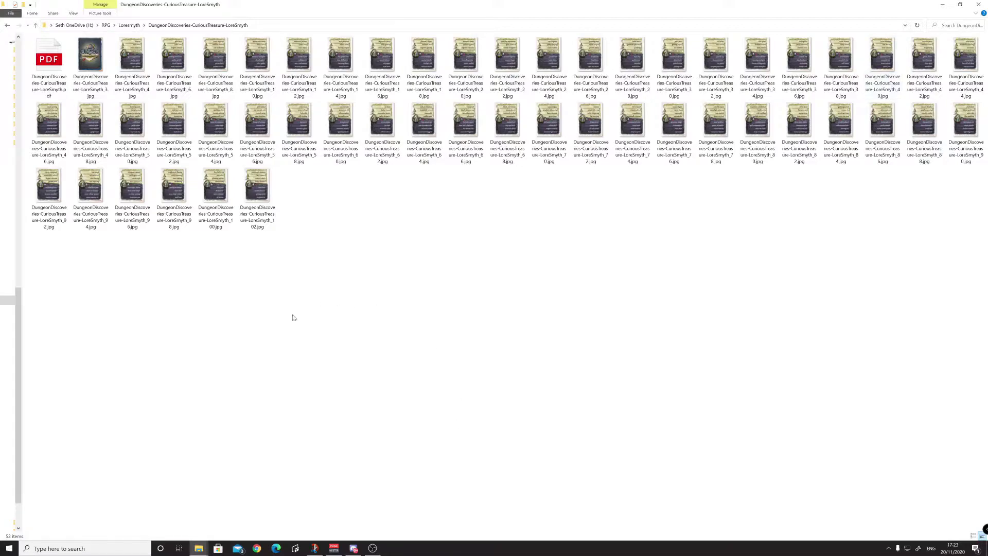
click(198, 549)
click(164, 518)
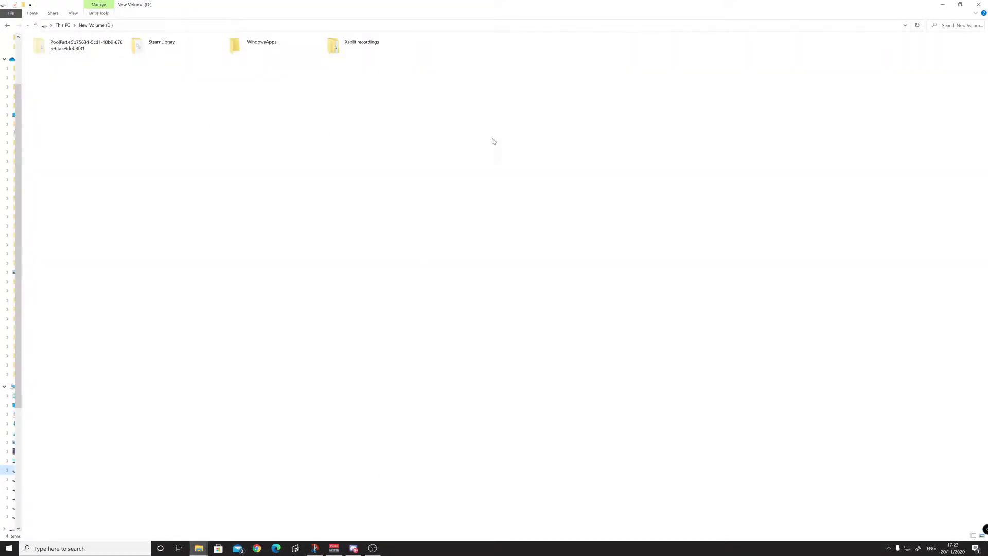
- Launch TTS-Deck-Editor.exe from SteamLibrary\steamapps\common\Tabletop Simulator\Modding\Deck Builder and move its window clear of the file list
double_click(164, 45)
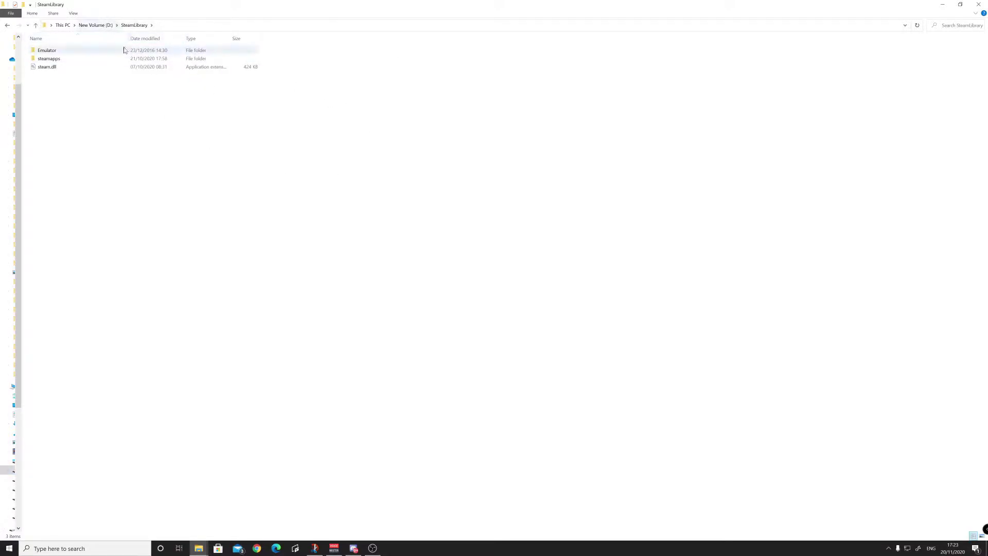
double_click(60, 61)
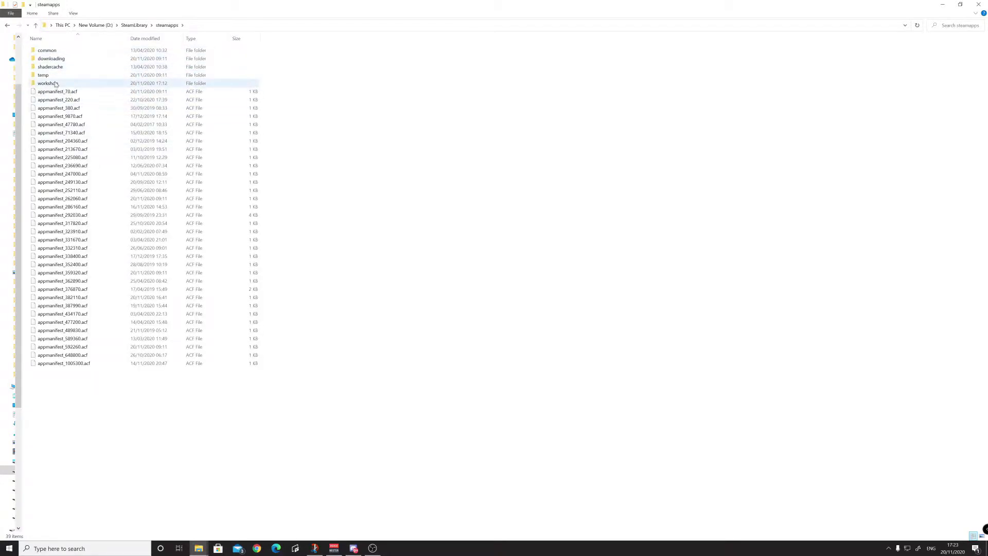
double_click(57, 51)
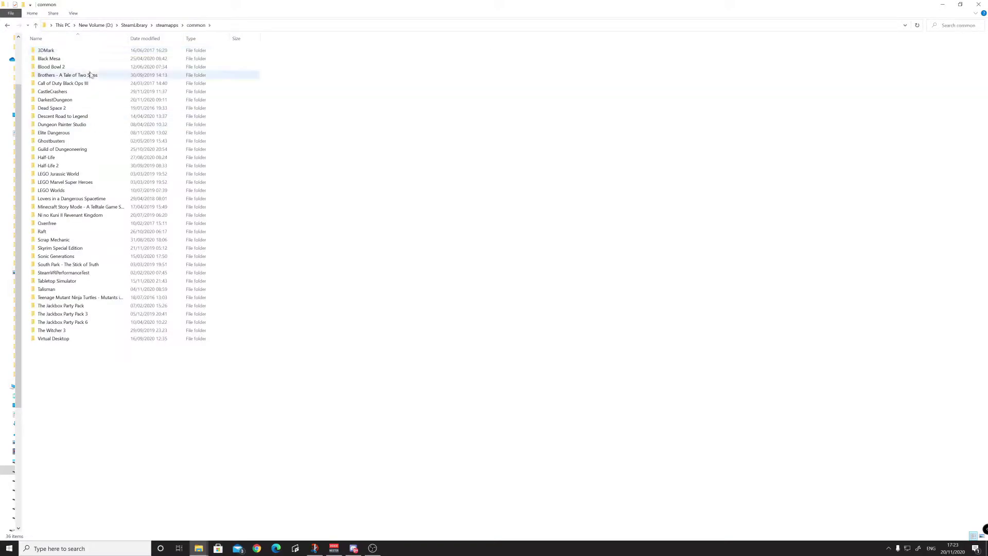
double_click(70, 281)
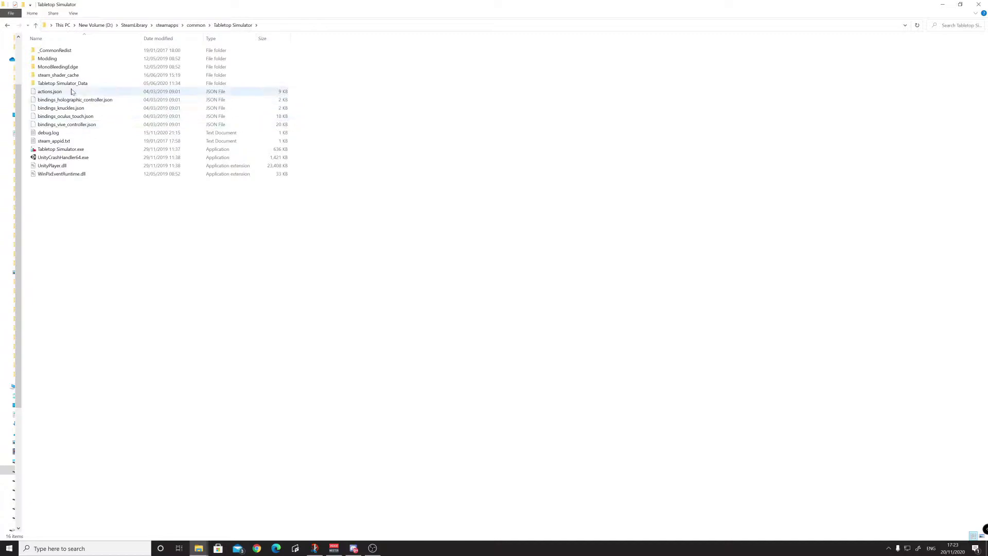
double_click(53, 60)
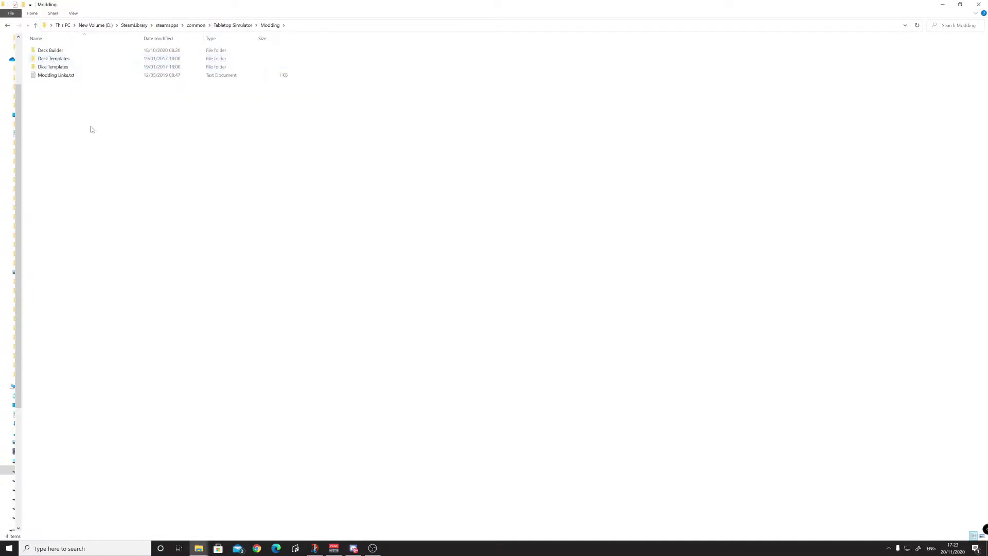
double_click(66, 50)
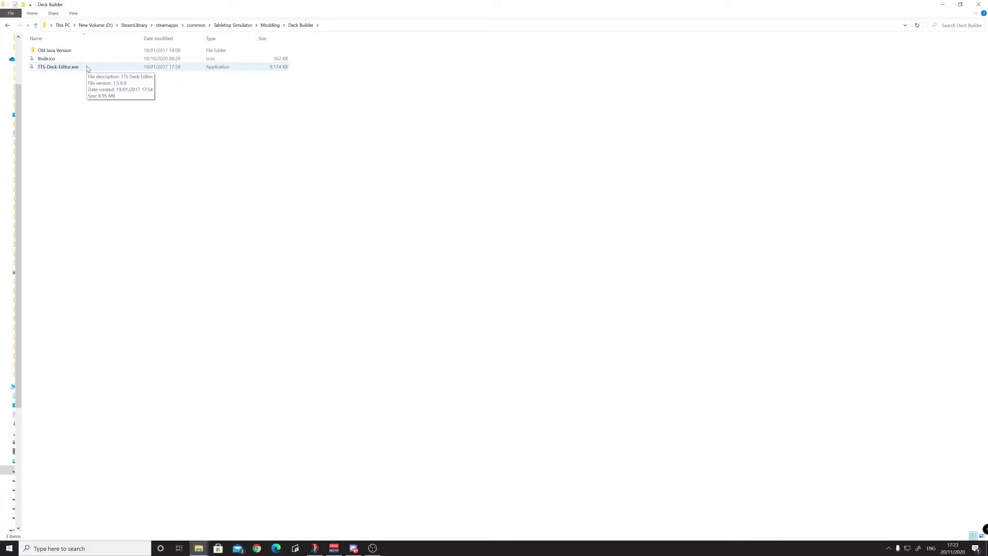
double_click(88, 67)
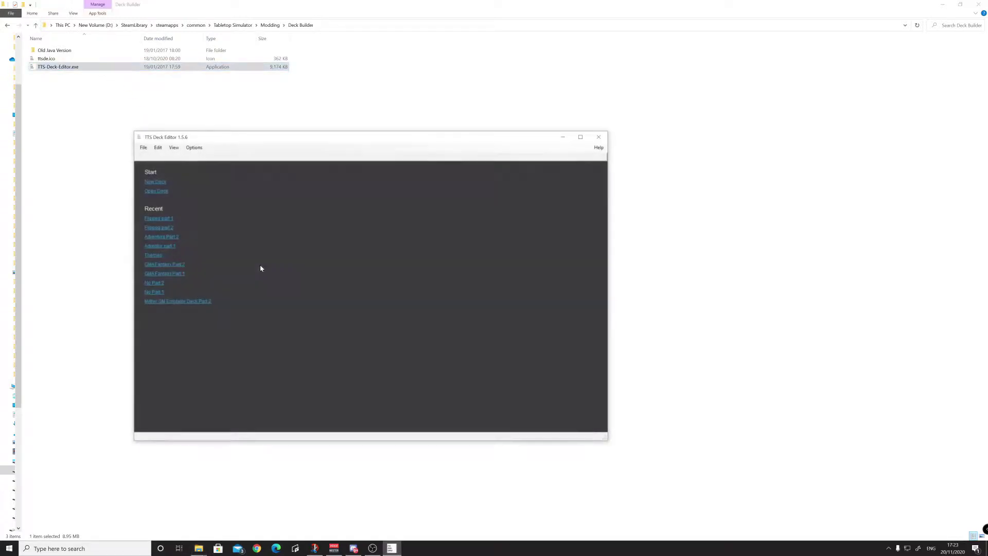
drag(481, 138, 719, 135)
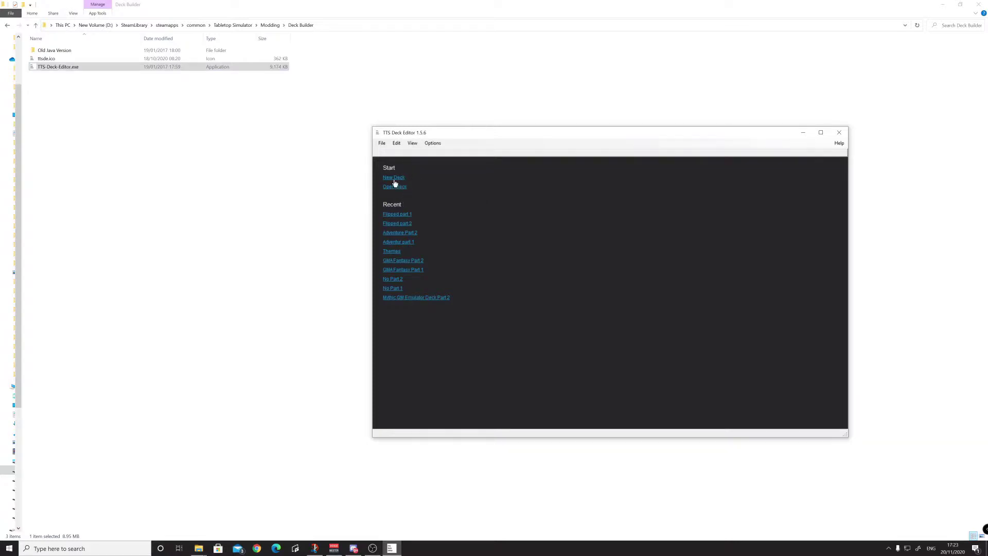
- Start adding cards to a deck and browse to RPG\Loresmyth\DungeonDiscoveries-CuriousTreasure-LoreSmyth
click(384, 144)
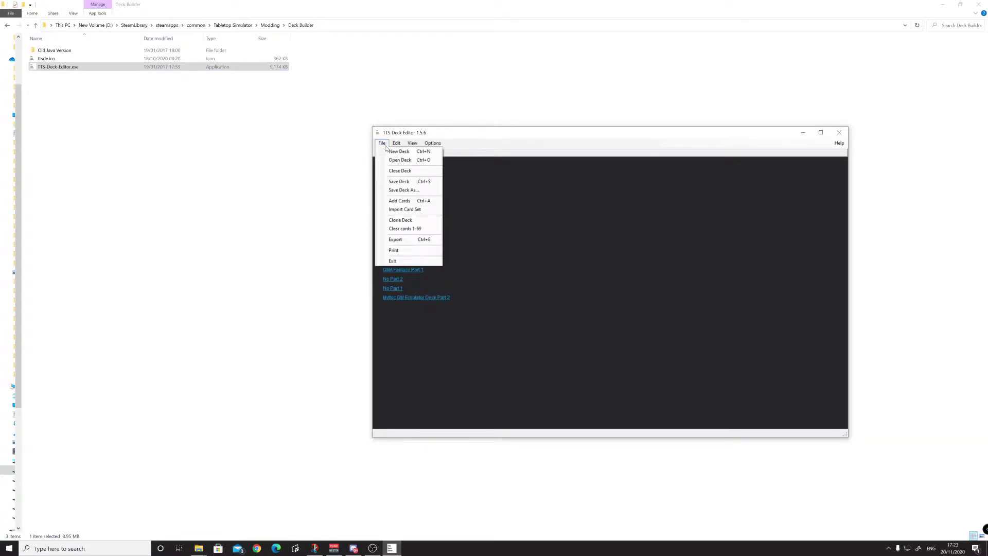
click(402, 200)
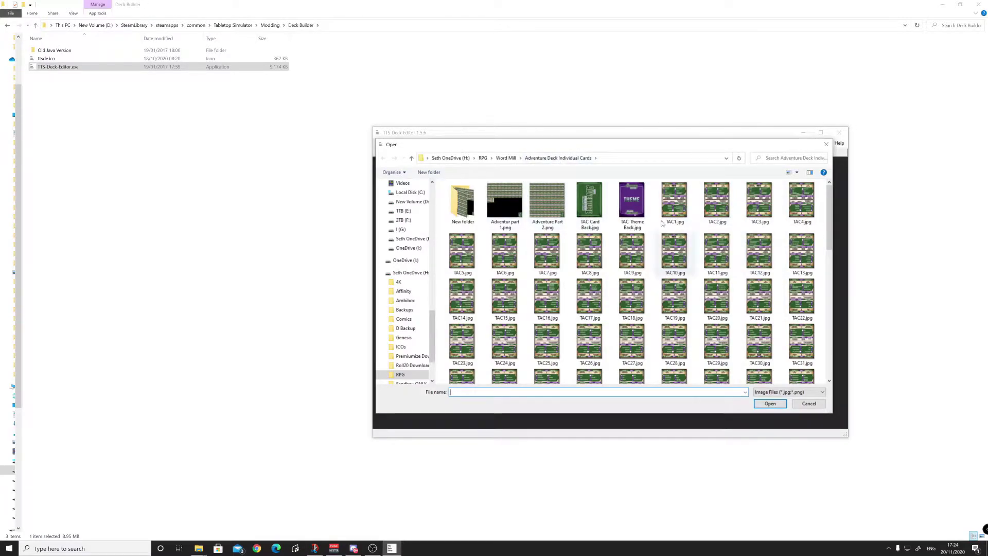
click(484, 158)
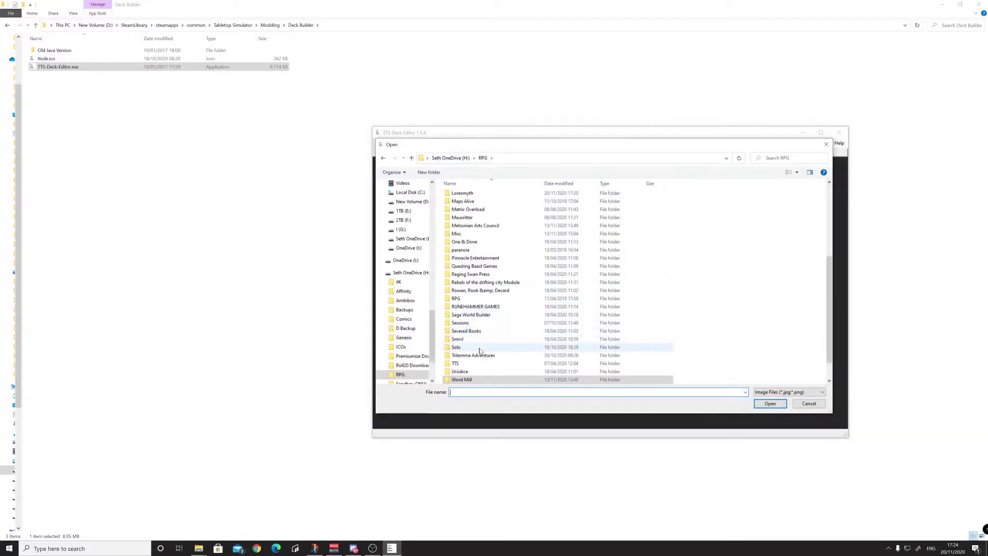
scroll(480, 350, down, 1)
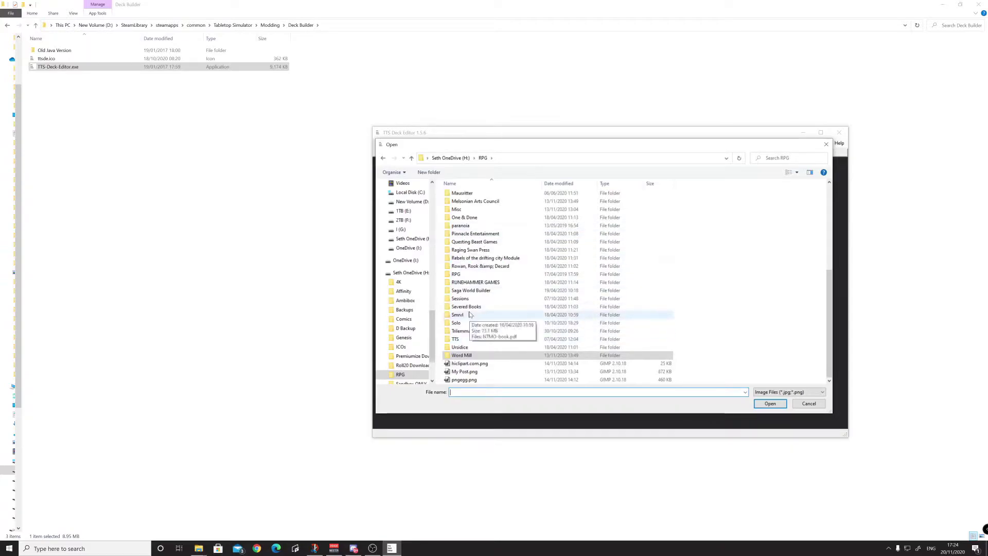
scroll(482, 305, up, 2)
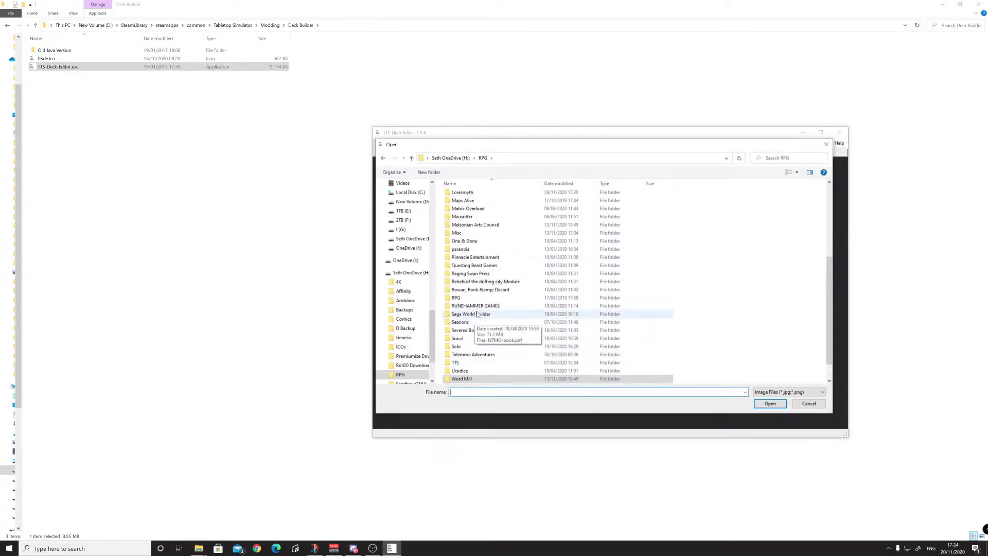
double_click(471, 217)
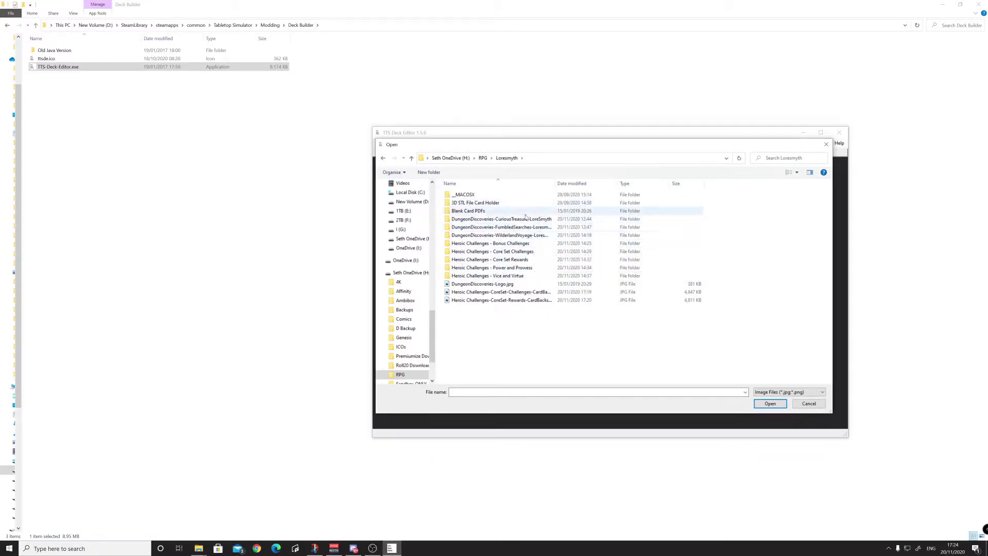
double_click(529, 219)
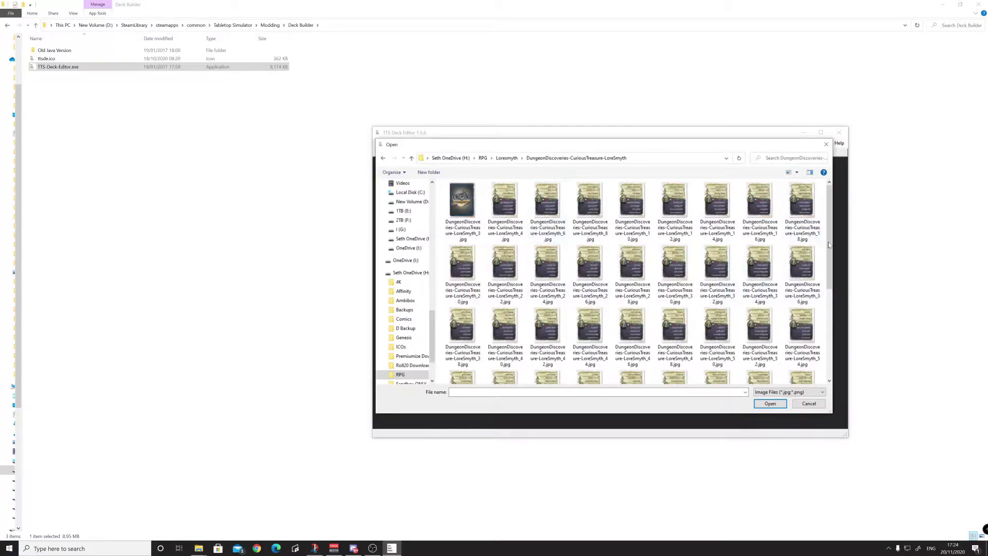
- Add all card face images from DungeonDiscoveries-CuriousTreasure-LoreSmyth_4.jpg through _102.jpg, excluding the card back, with a deck size of width 10 and height 7
scroll(828, 240, down, 1)
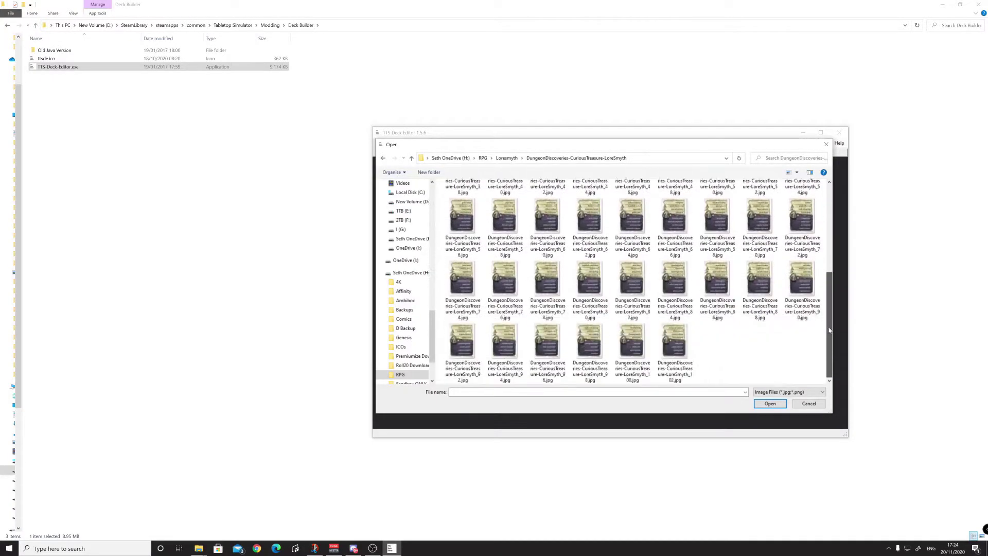
scroll(828, 255, up, 1)
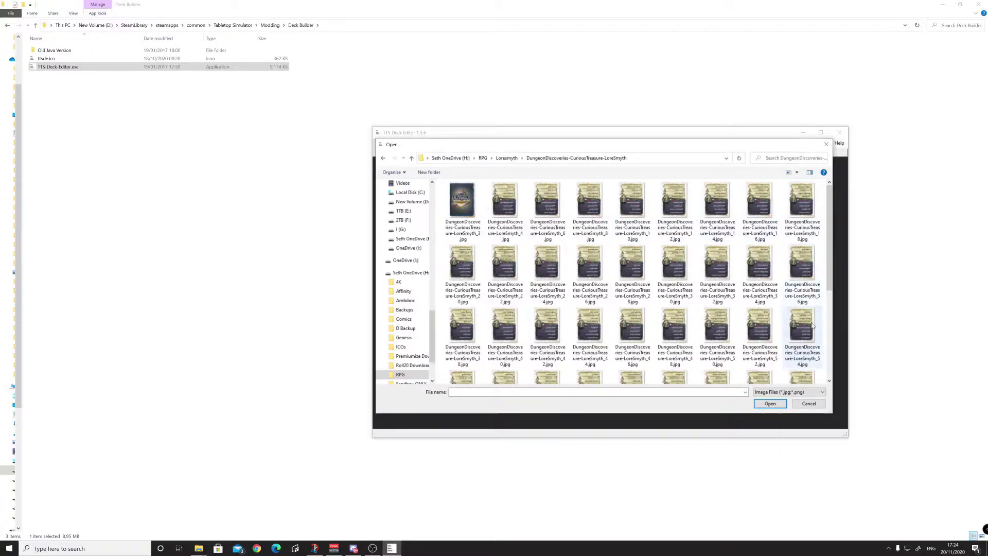
scroll(828, 279, down, 3)
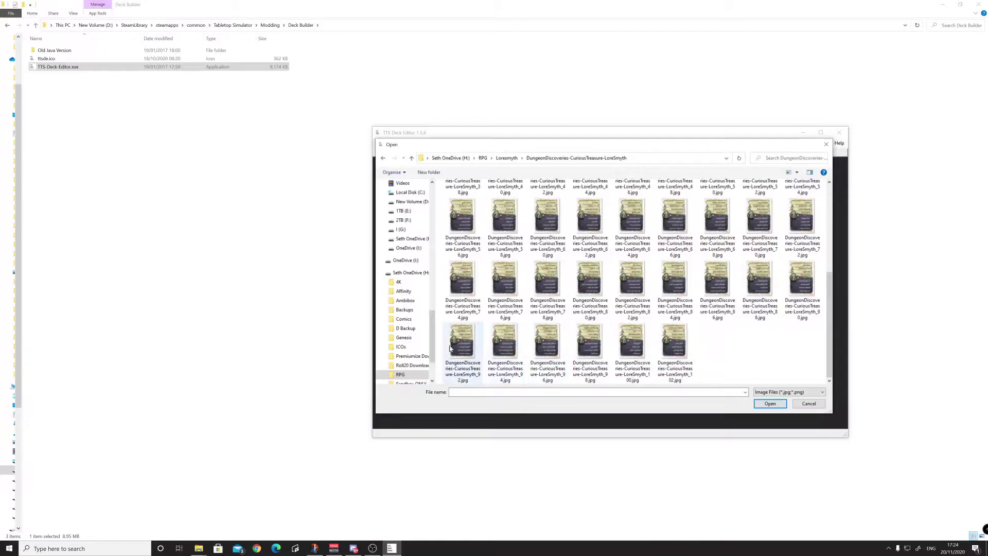
drag(827, 360, 820, 259)
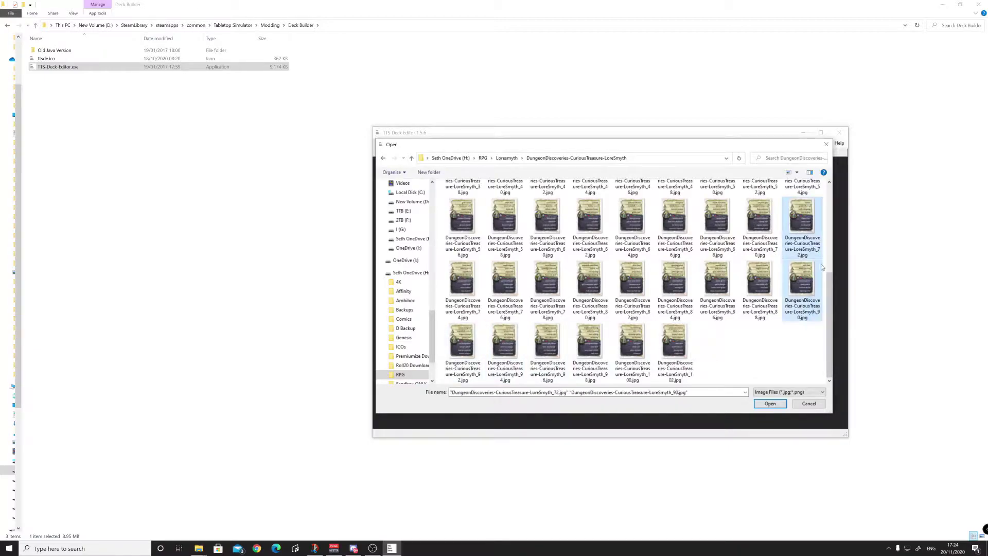
drag(829, 324, 829, 237)
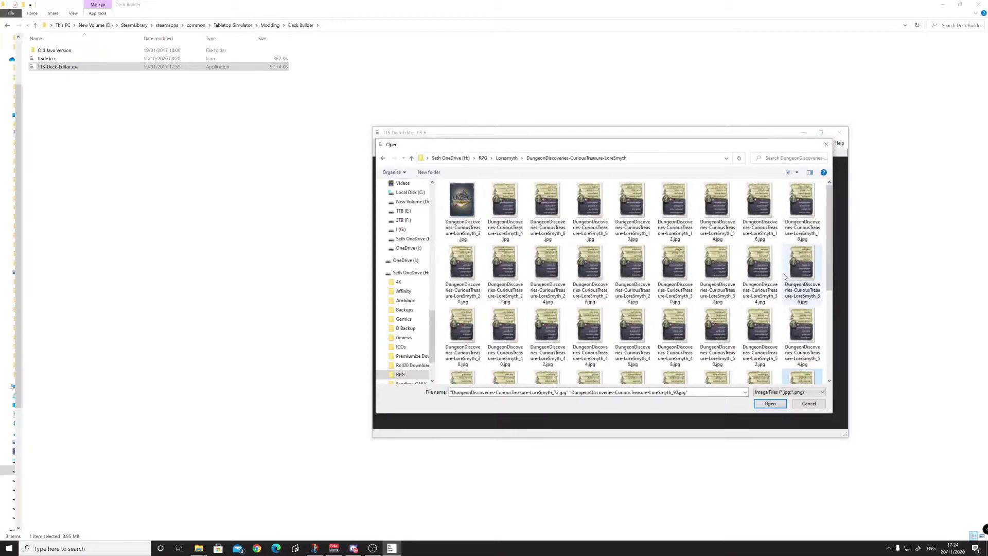
click(505, 218)
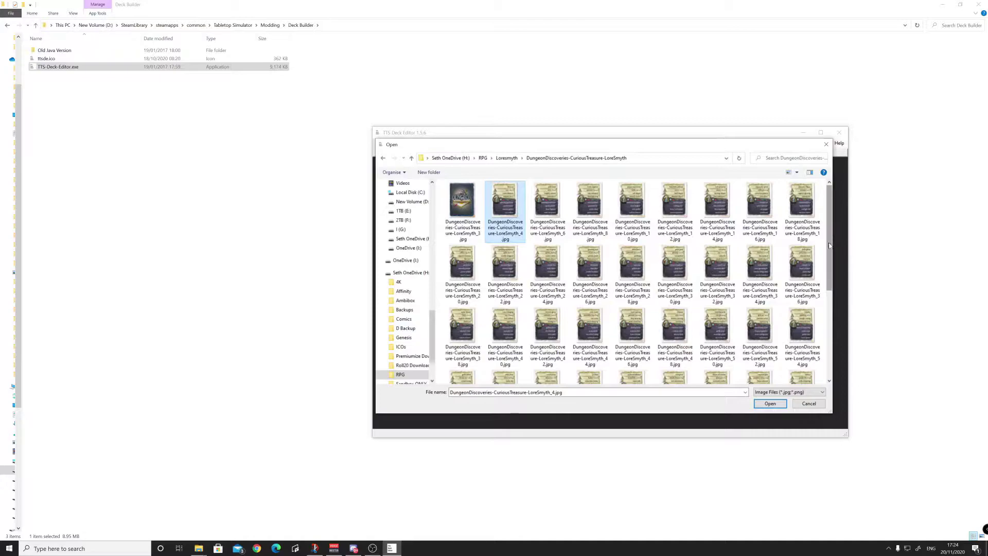
scroll(829, 247, down, 5)
shift+click(679, 352)
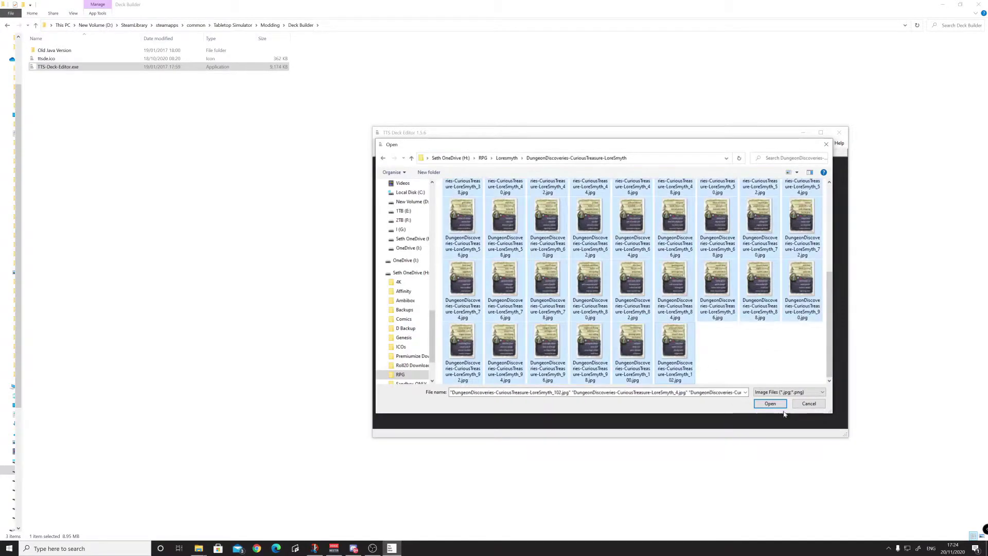
click(770, 404)
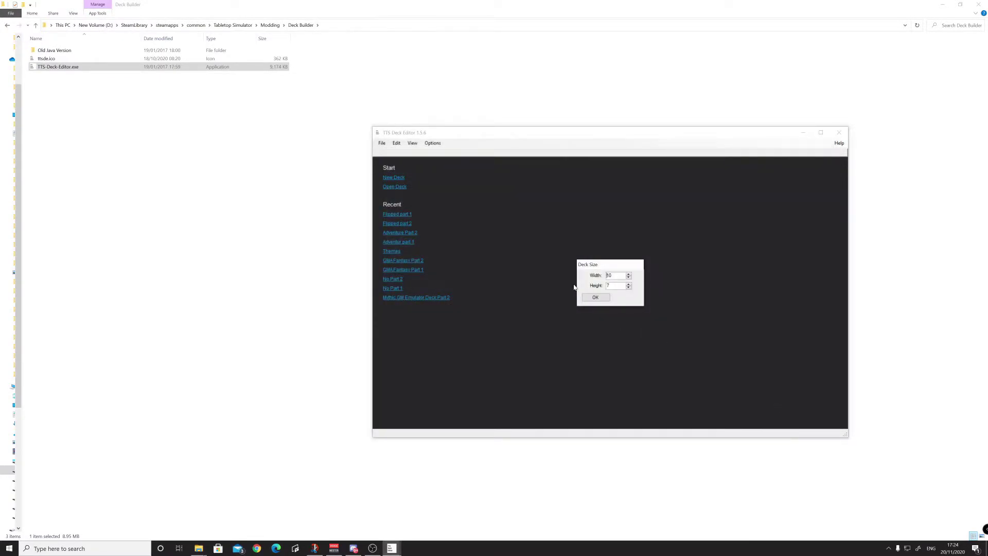
click(605, 299)
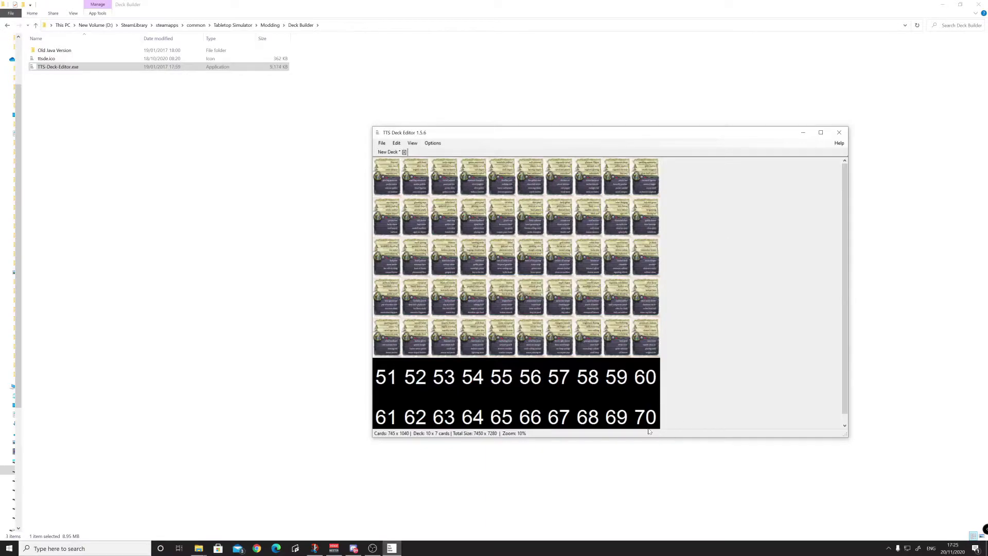
- Place the card back image DungeonDiscoveries-CuriousTreasure-LoreSmyth_3.jpg from its folder into deck slot 70
scroll(654, 385, down, 1)
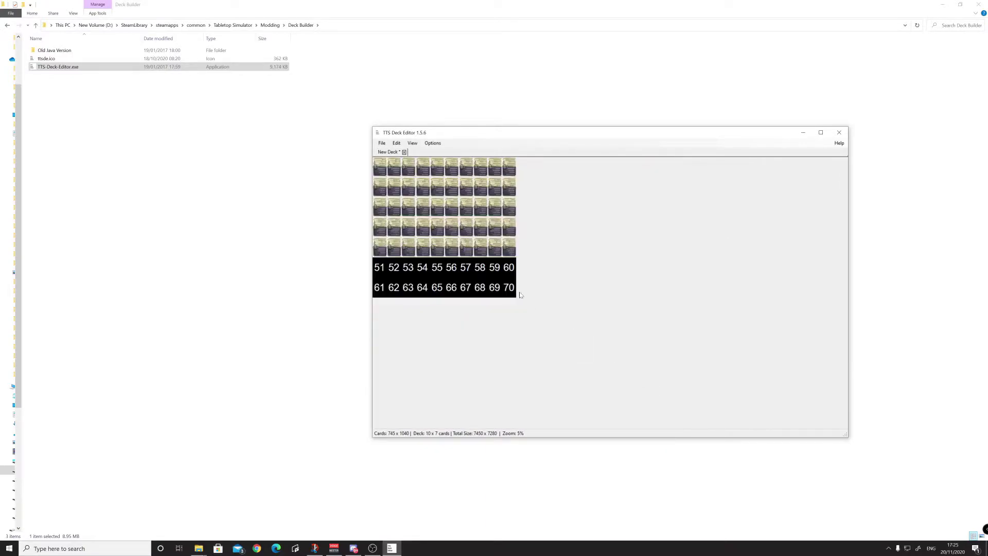
scroll(520, 295, up, 2)
scroll(564, 296, down, 1)
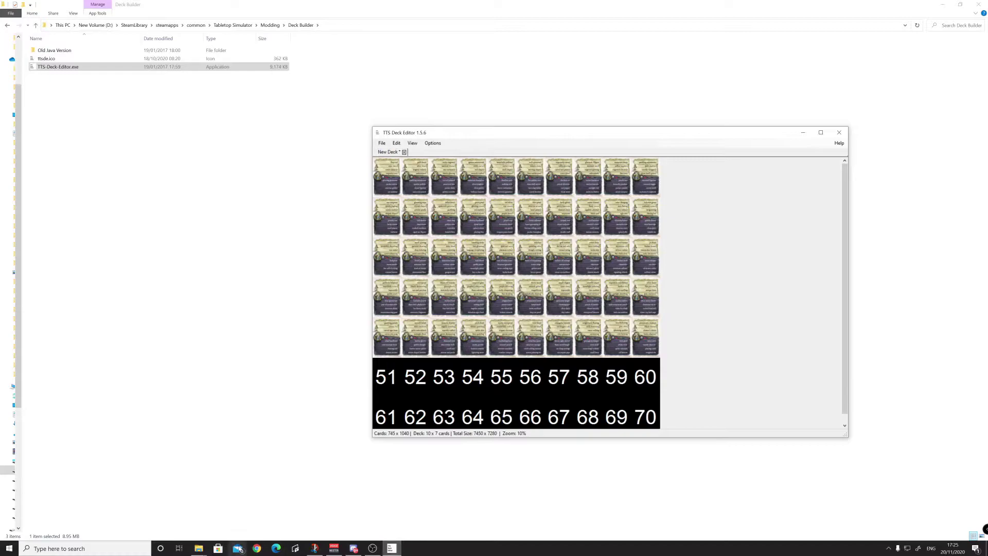
click(206, 549)
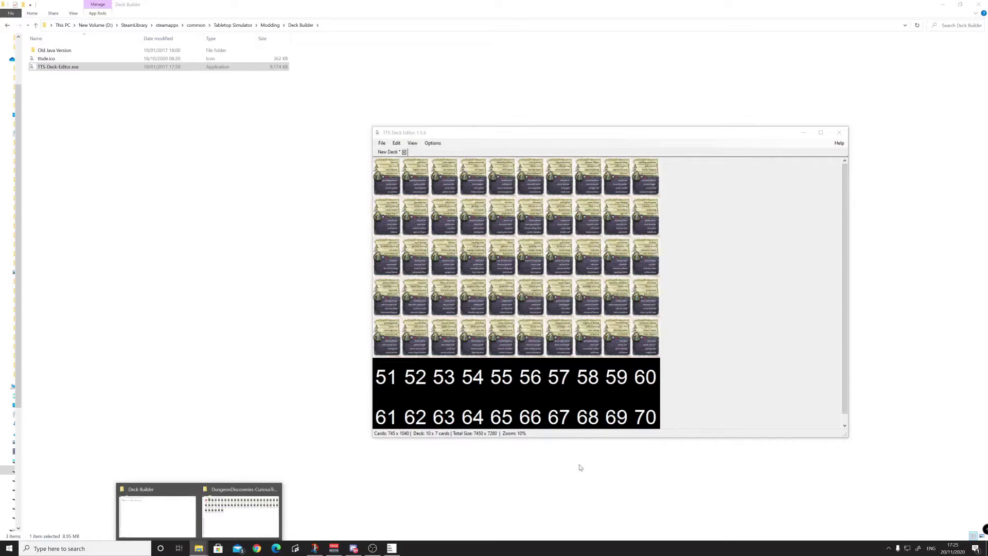
click(256, 523)
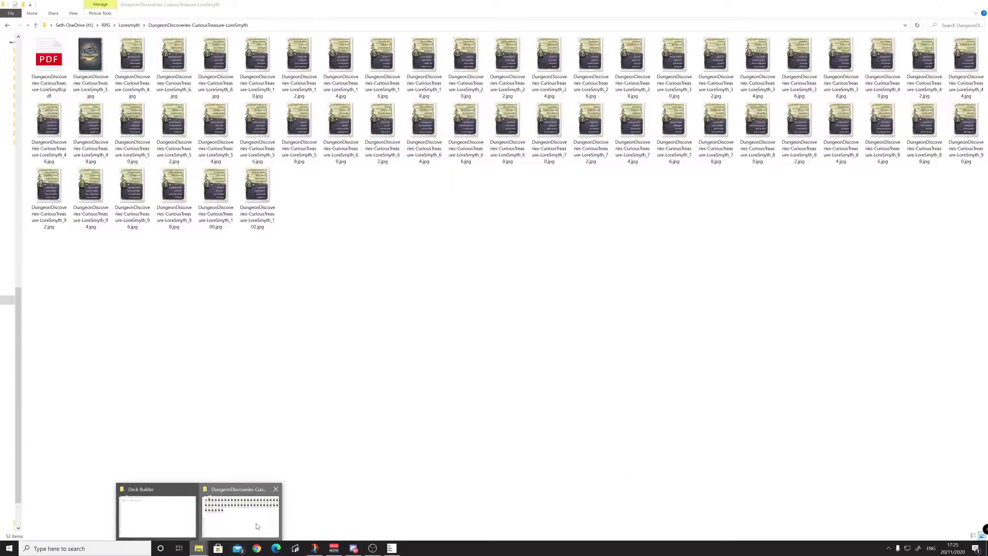
drag(92, 58, 648, 420)
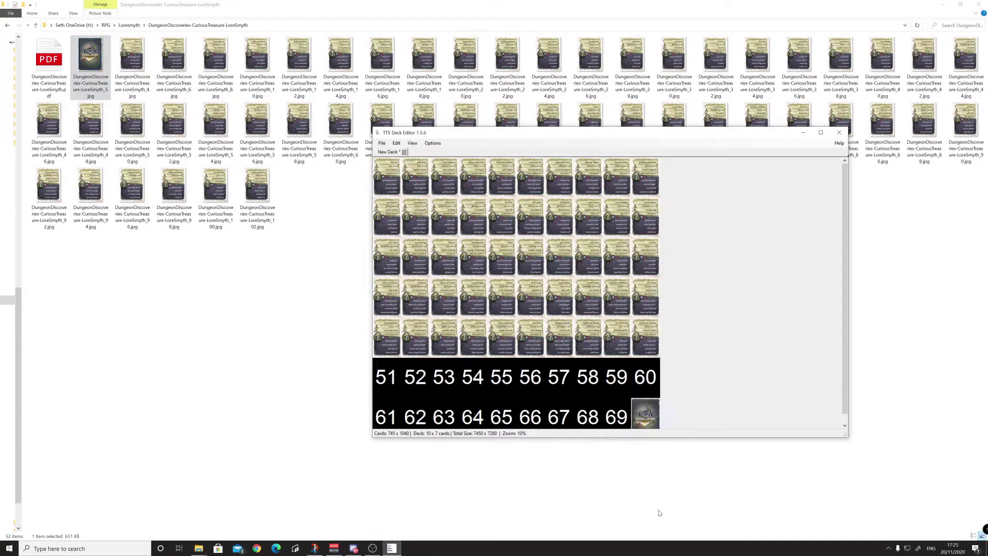
- Save the deck as "Curious Treasure Deck" in the DungeonDiscoveries-CuriousTreasure-LoreSmyth folder
drag(674, 135, 730, 166)
click(439, 175)
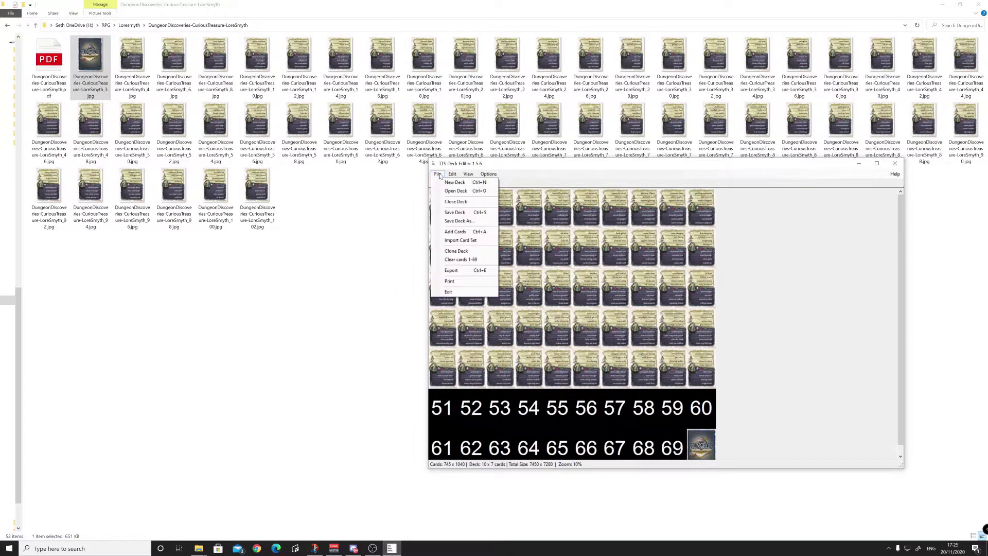
click(465, 222)
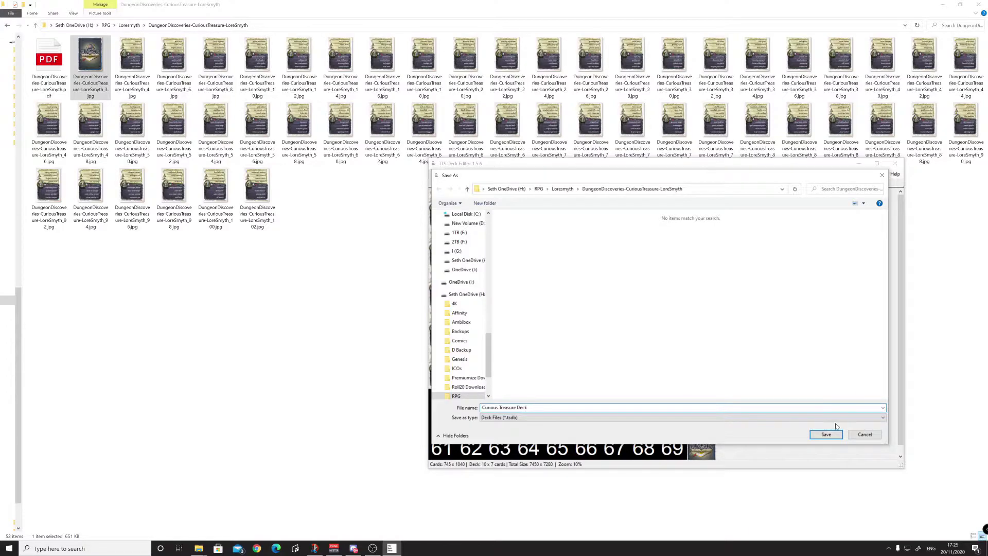
click(825, 435)
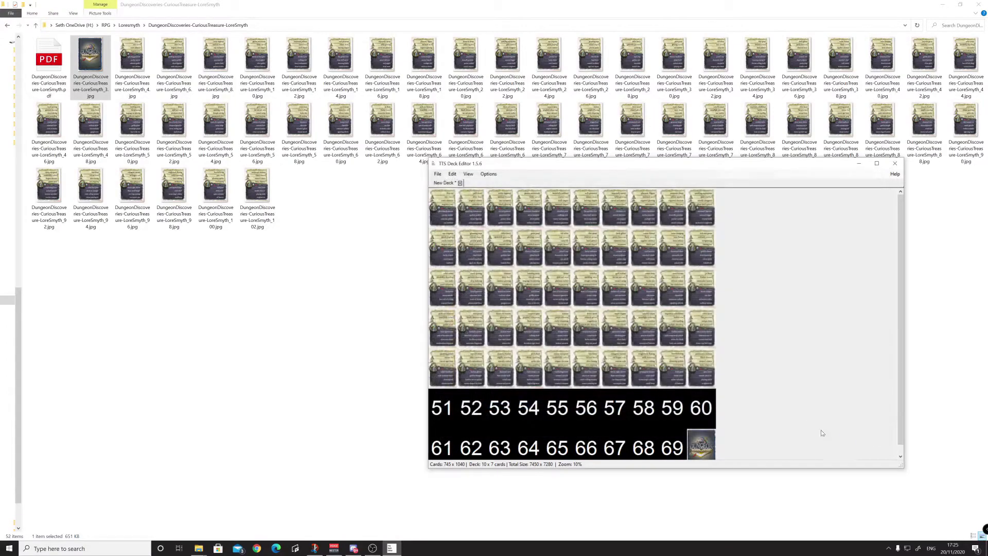
- Export the deck as Curious Treasure Deck.png into the DungeonDiscoveries-CuriousTreasure-LoreSmyth folder, without limiting the deck size or uploading the image
click(438, 174)
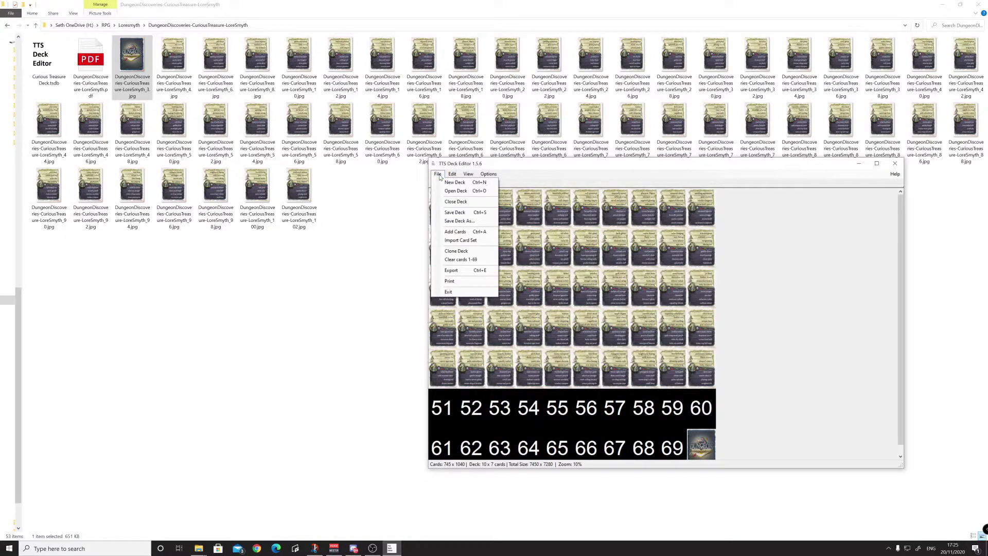
click(460, 273)
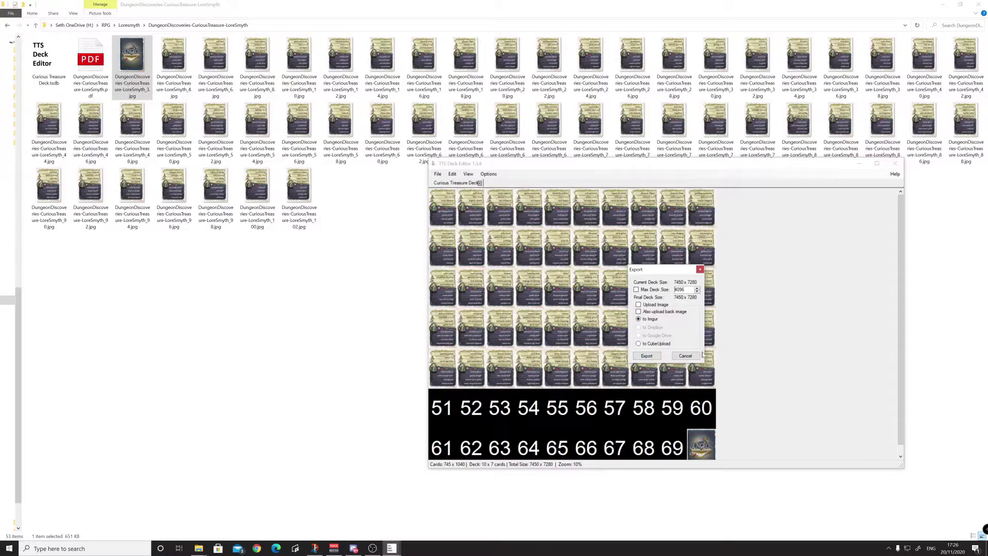
click(647, 356)
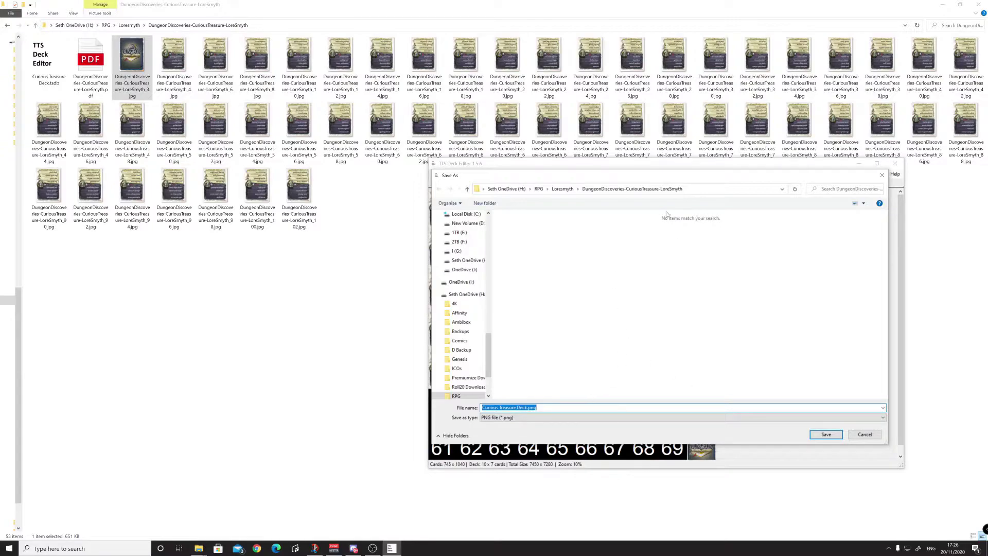
click(825, 435)
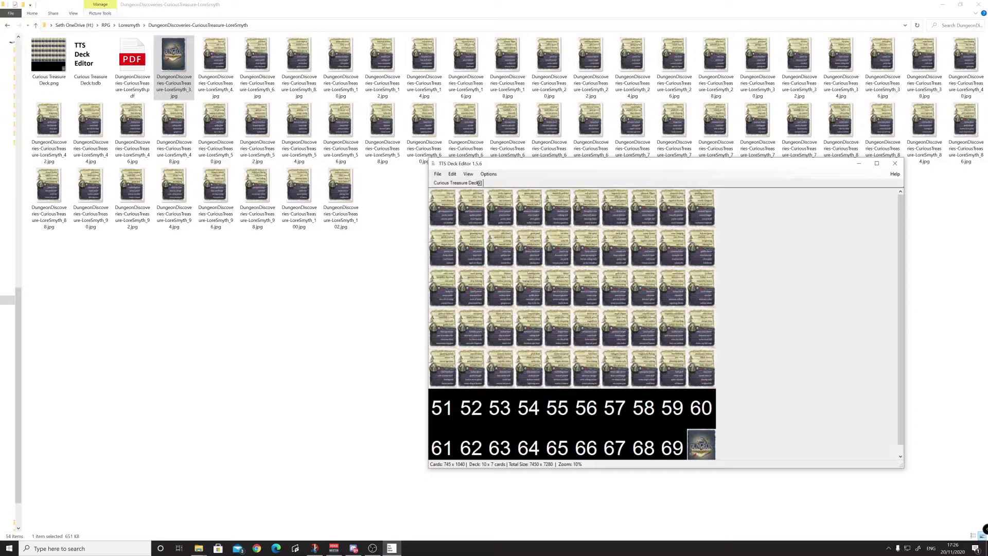
- Switch to Tabletop Simulator, inspect an enlarged card drawn from the shuffled Reward deck, and return it to the deck
click(373, 549)
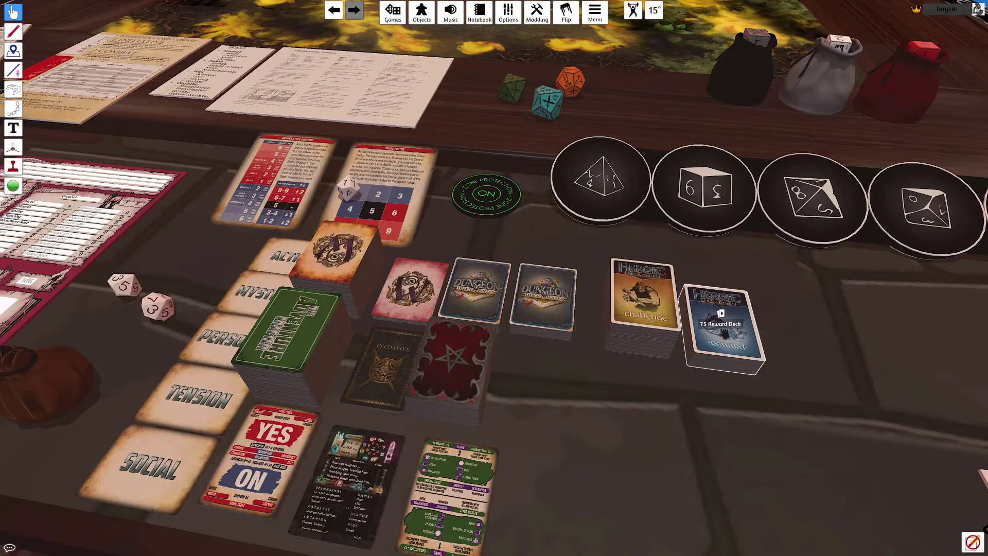
key(r)
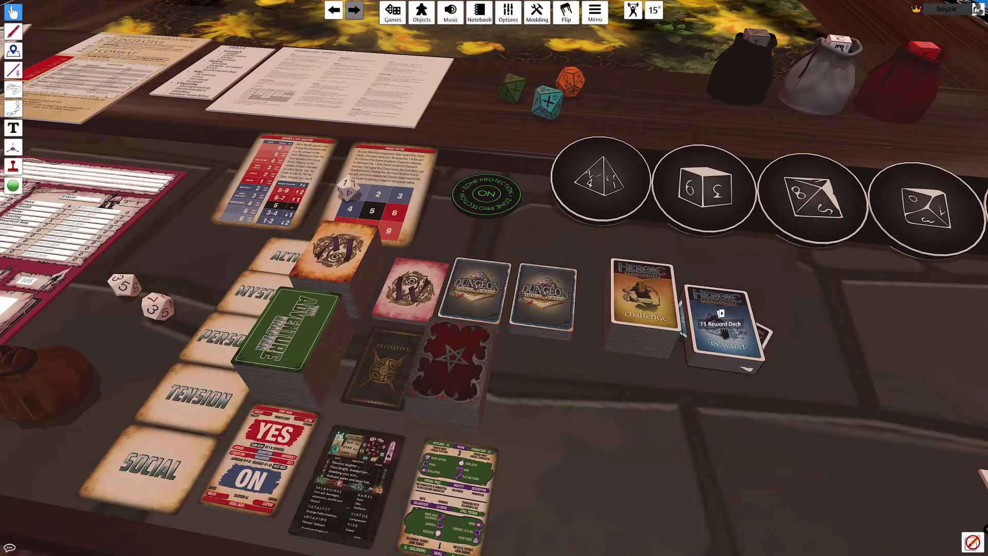
drag(730, 340, 701, 479)
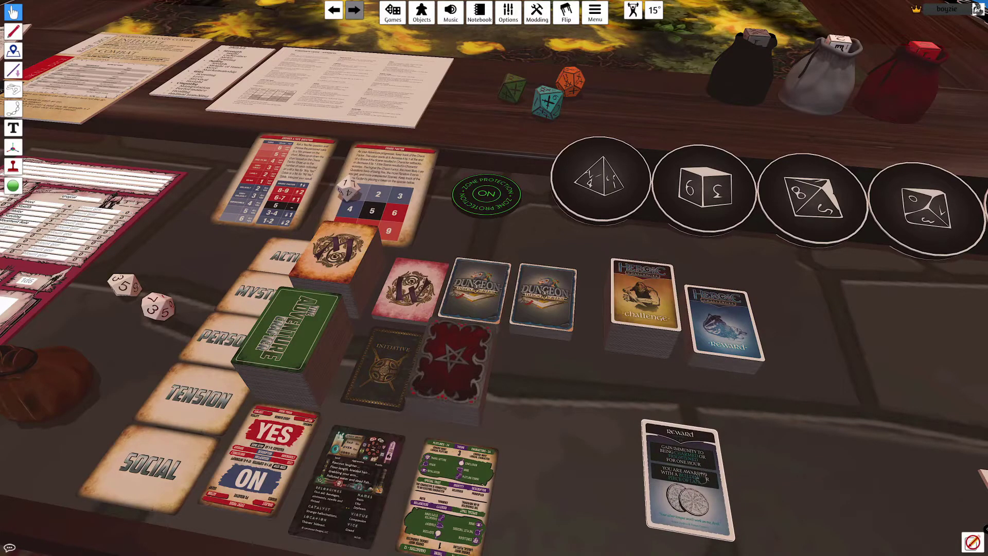
key(alt)
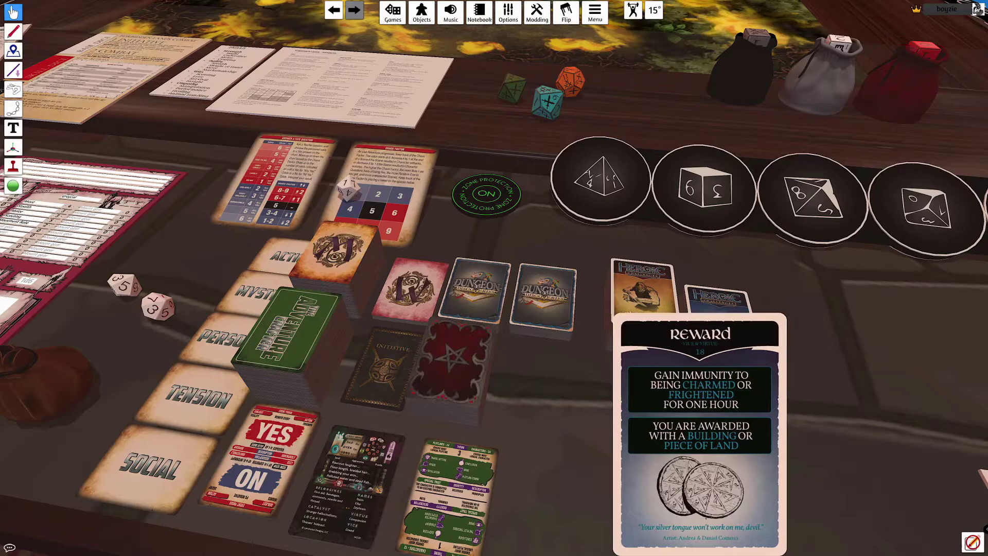
scroll(701, 391, up, 3)
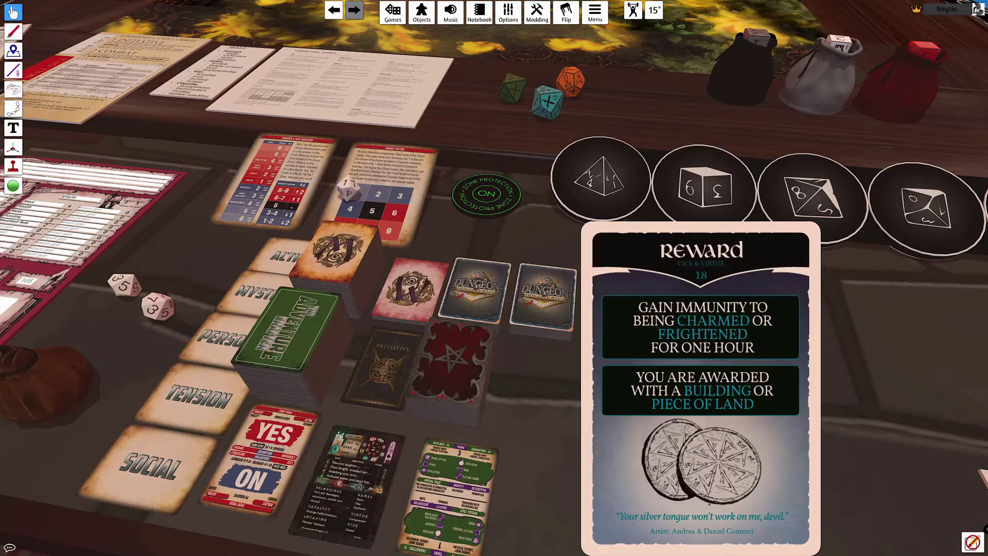
drag(701, 479, 730, 326)
key(f)
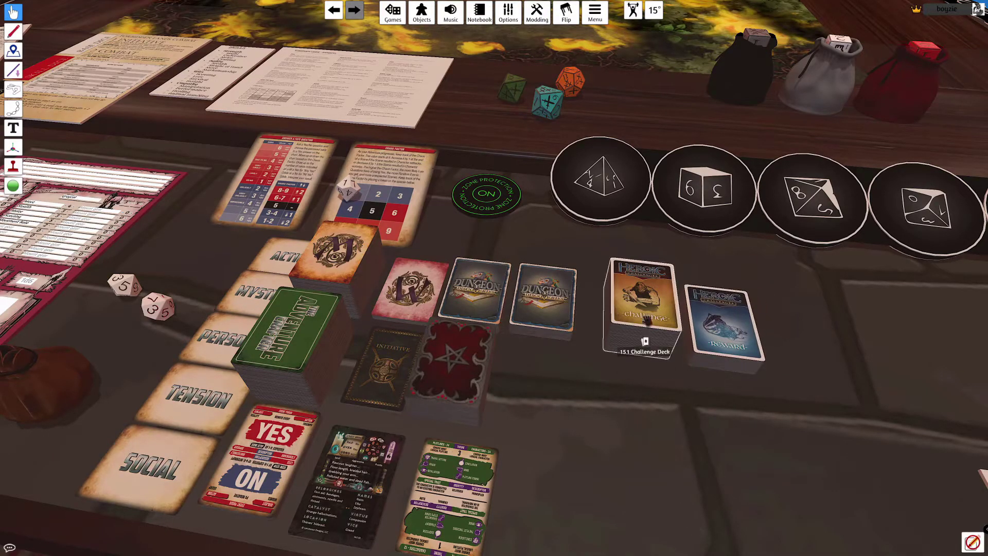
- Draw a card from the Challenge deck, inspect its enlarged face, and return it face down to the deck
drag(635, 377, 647, 420)
key(f)
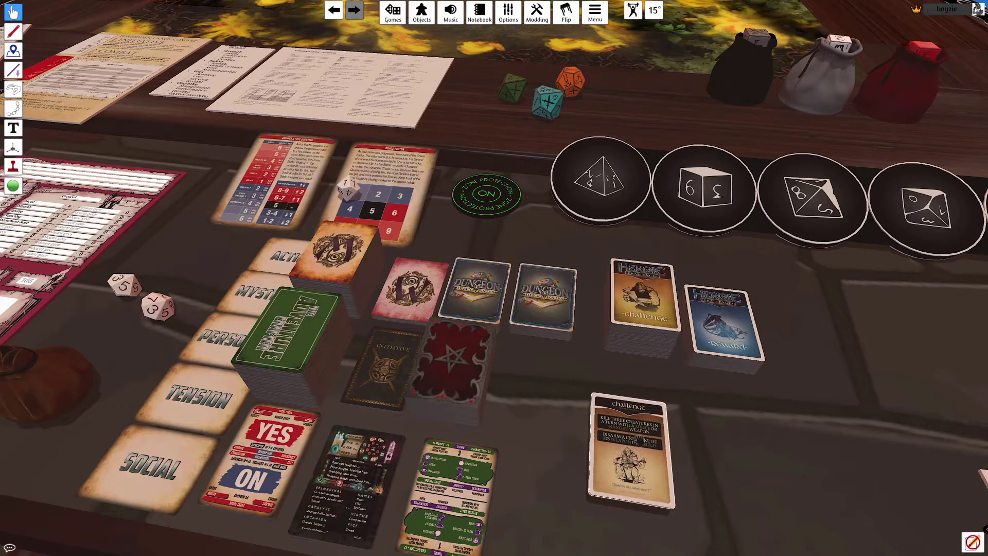
key(alt)
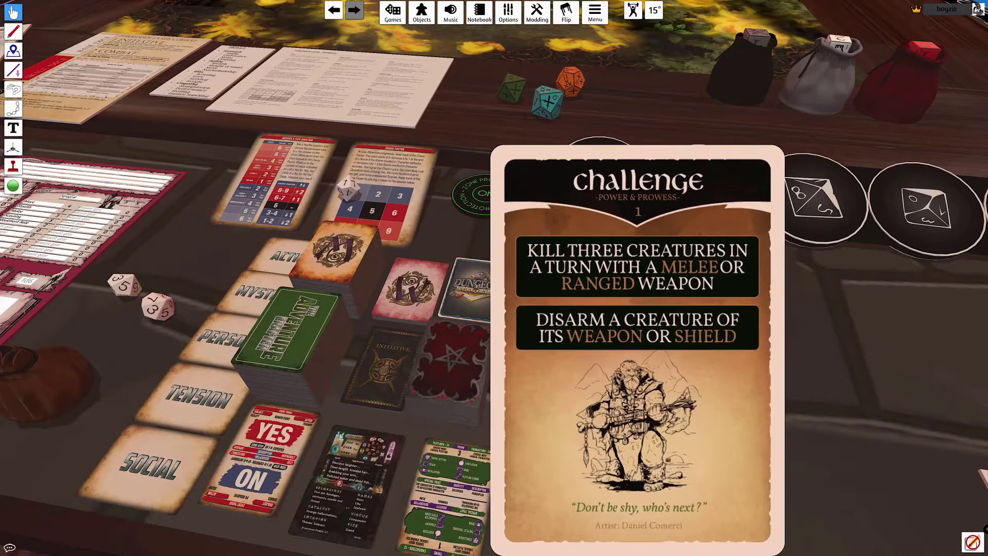
drag(636, 447, 644, 311)
key(f)
- Inspect the enlarged face of a card from the Wilderland Voyage deck and put it back on its deck
drag(544, 298, 647, 457)
key(f)
key(alt)
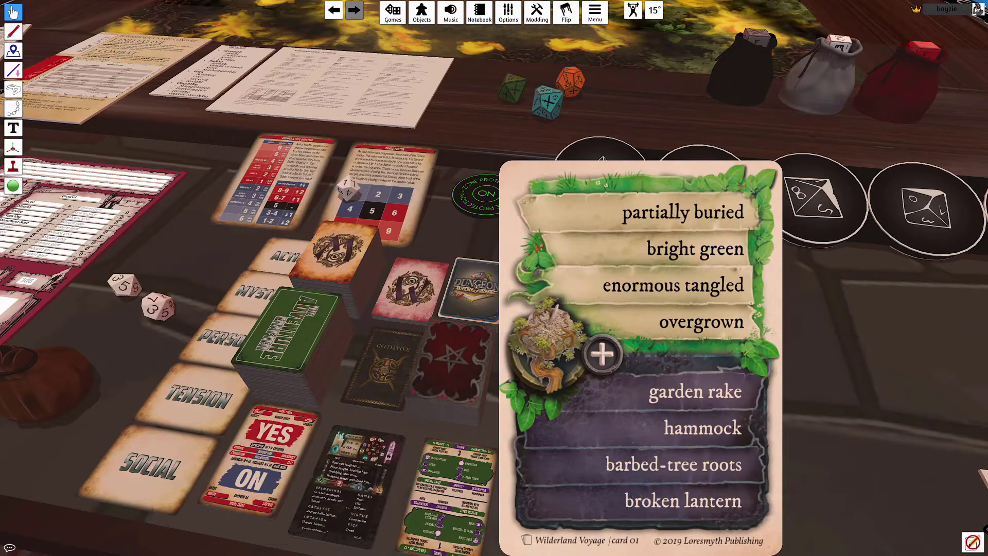
drag(636, 463, 546, 296)
- Inspect the enlarged face of a card from the Fumbled Searches deck and put it back on its deck
drag(484, 291, 620, 458)
key(f)
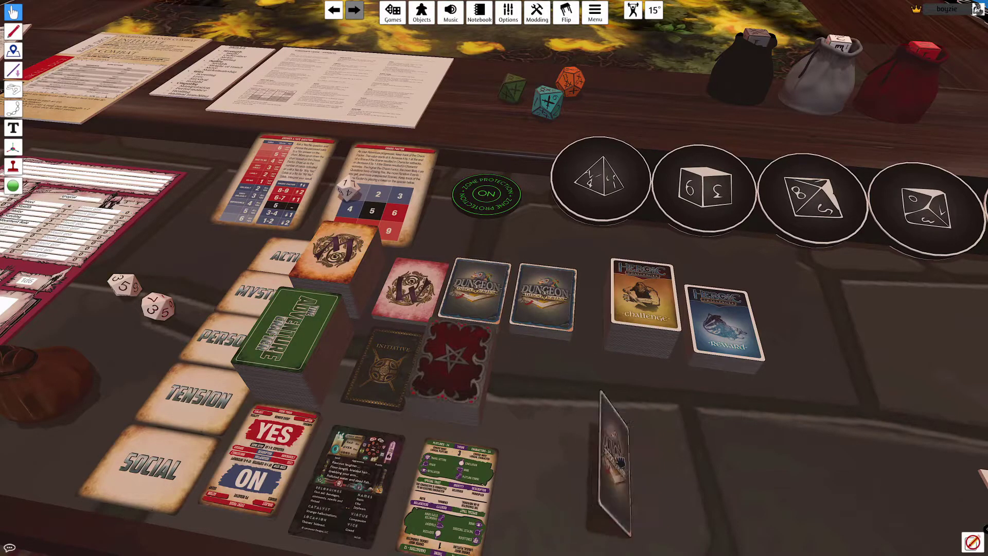
key(alt)
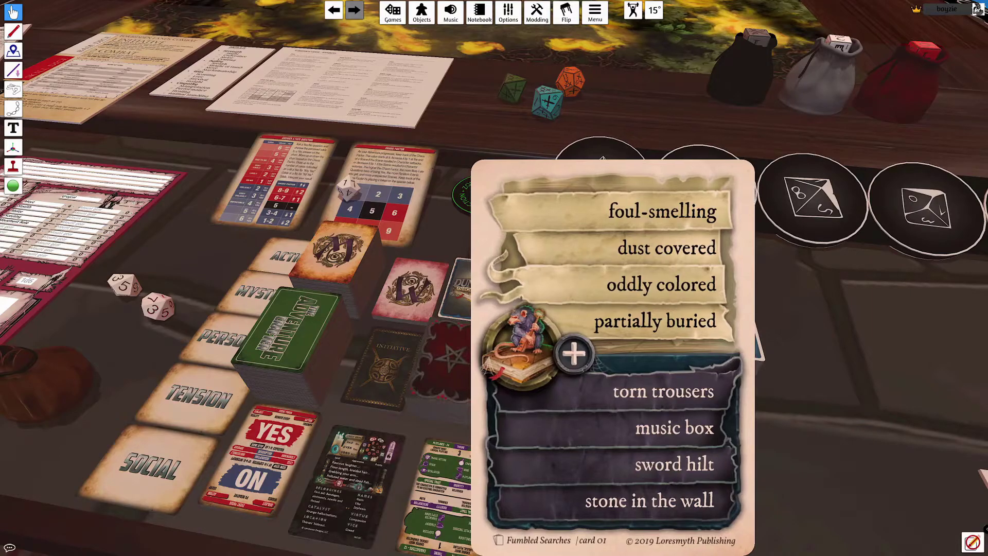
drag(609, 481, 479, 298)
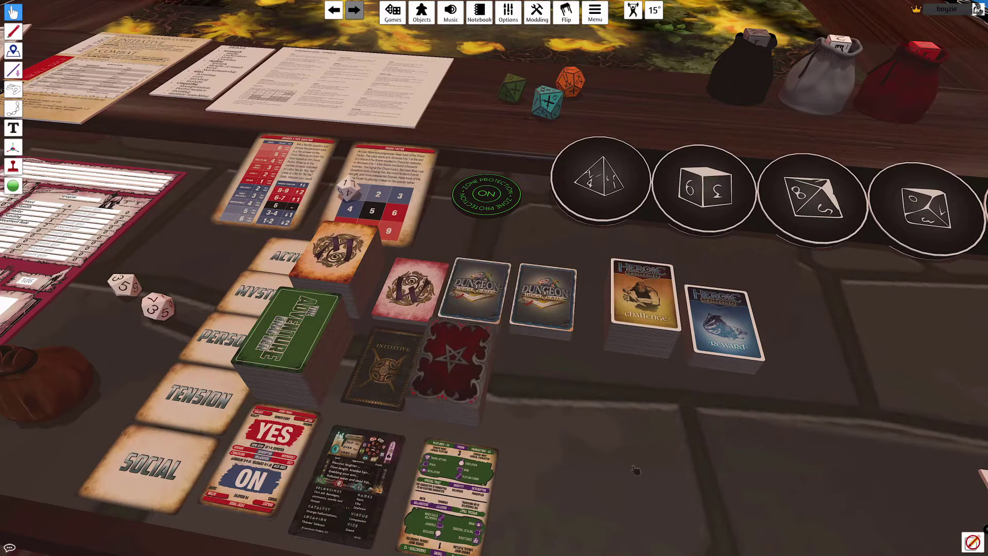
- Place a new Custom Deck from the card components on the wooden table edge near the dice bags
click(432, 18)
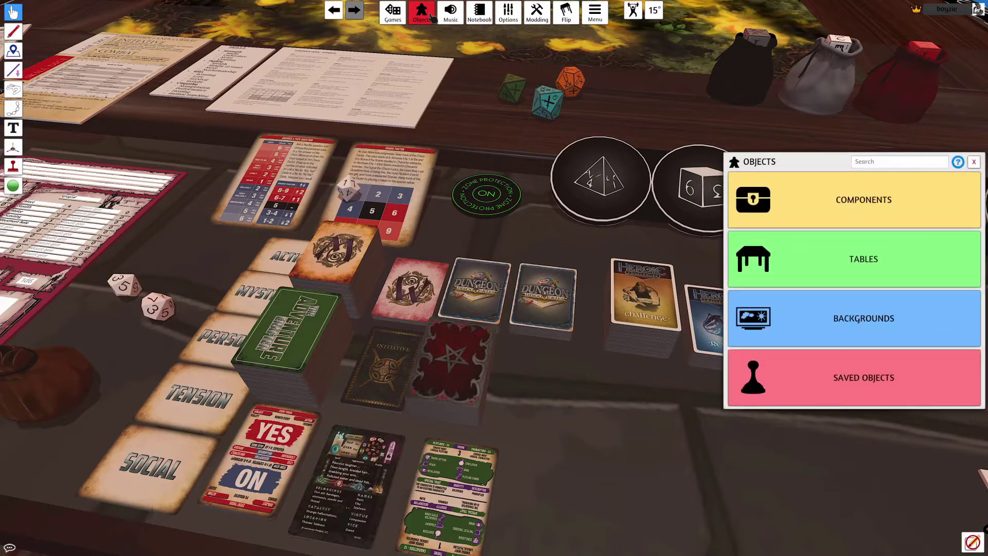
click(885, 211)
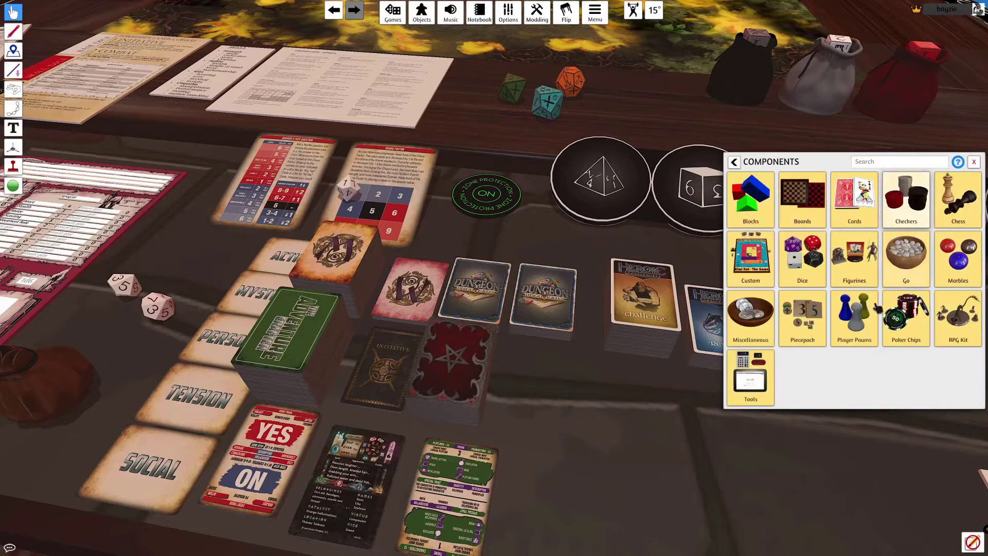
click(845, 205)
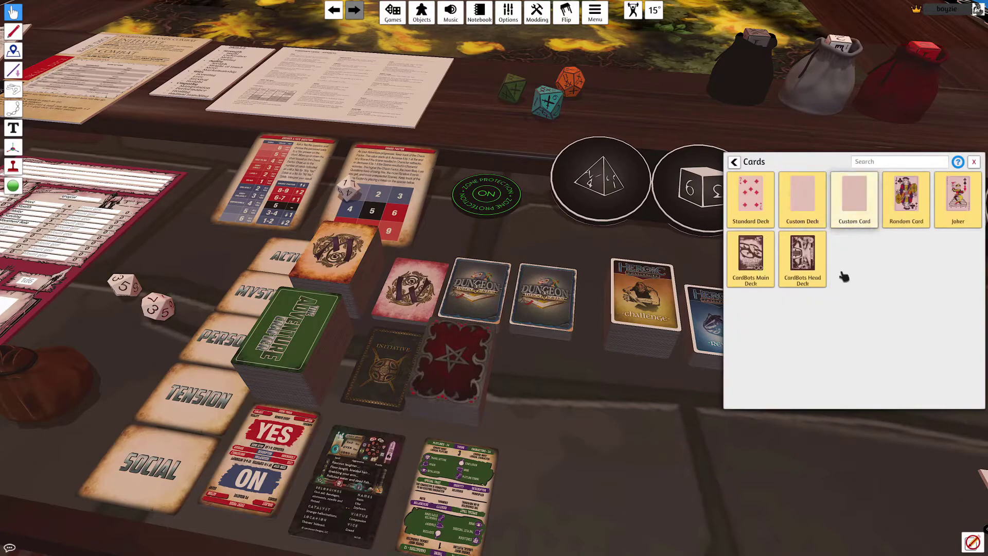
key(Escape)
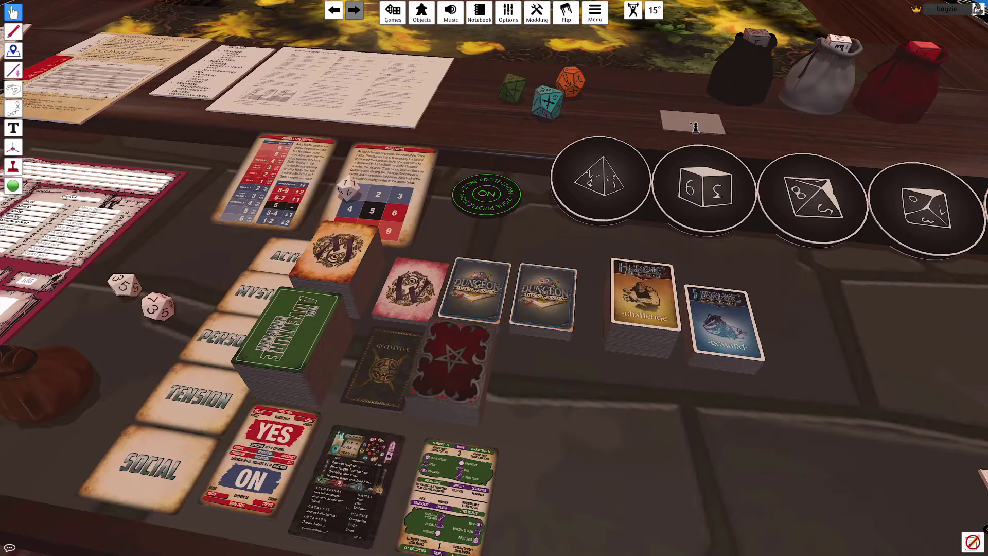
click(694, 125)
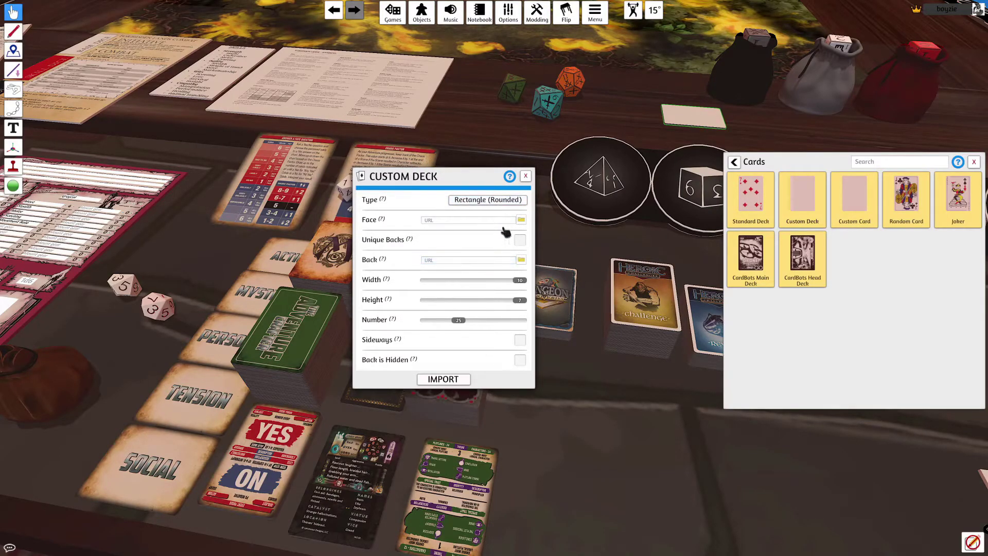
- Upload Curious Treasure Deck.png from the DungeonDiscoveries-CuriousTreasure folder to the Steam Cloud root folder as the custom deck's face image
click(467, 222)
click(521, 220)
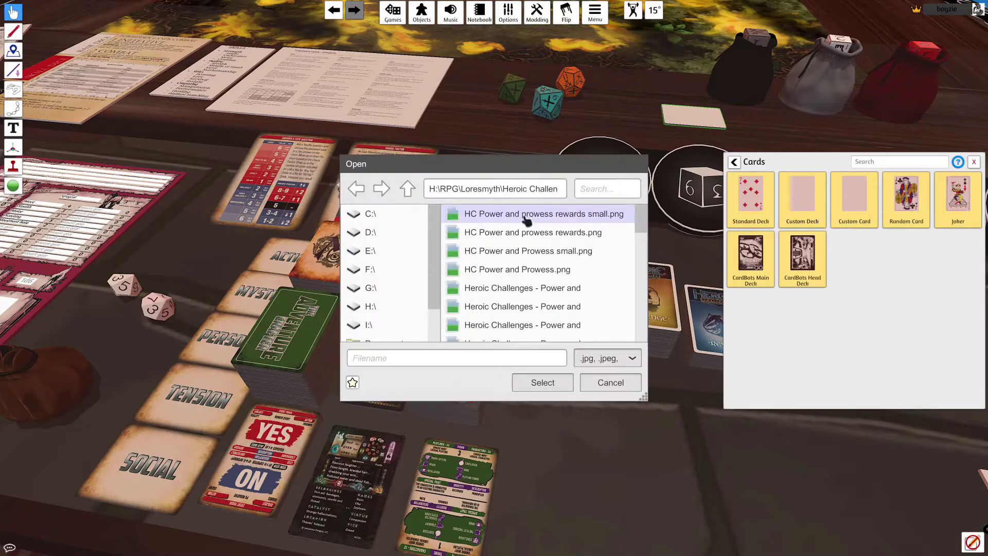
click(407, 189)
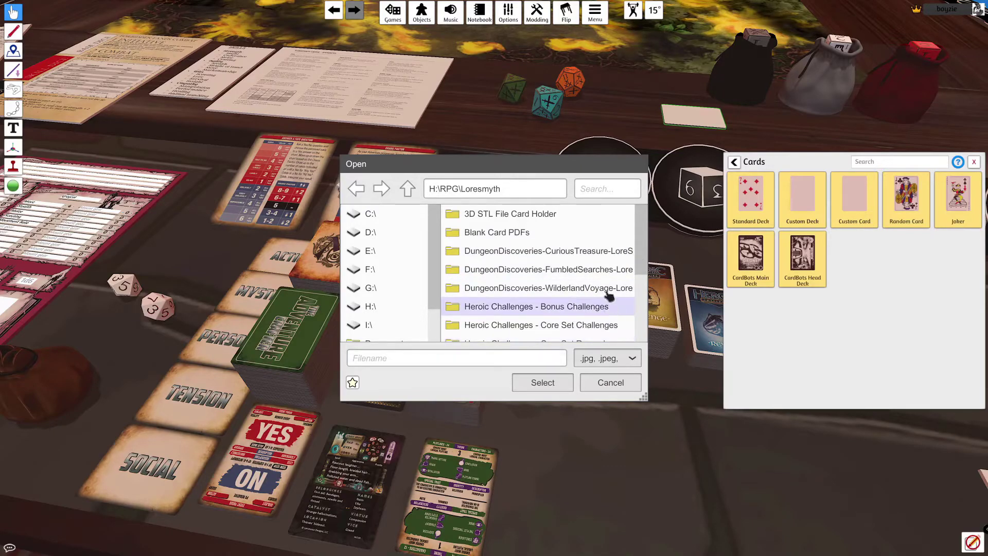
double_click(588, 252)
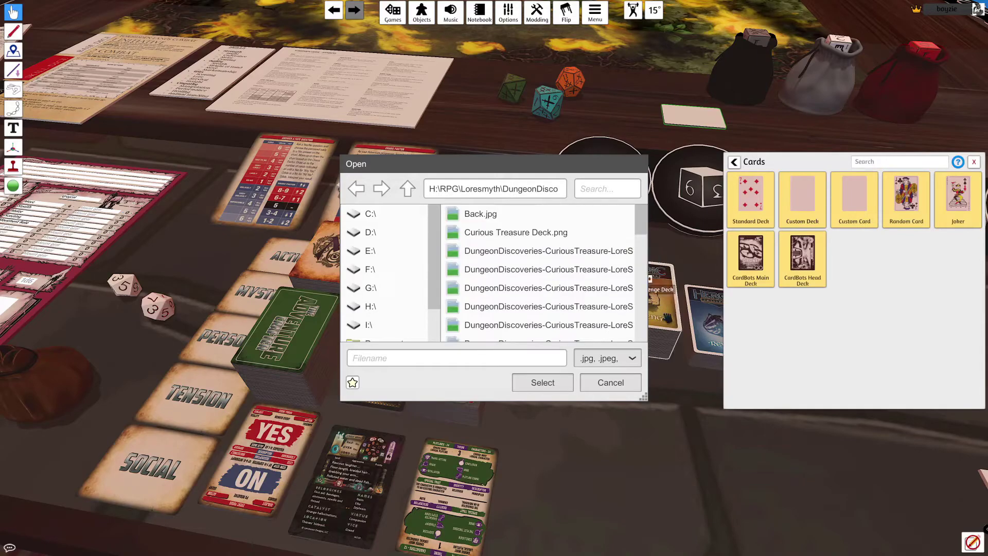
click(551, 236)
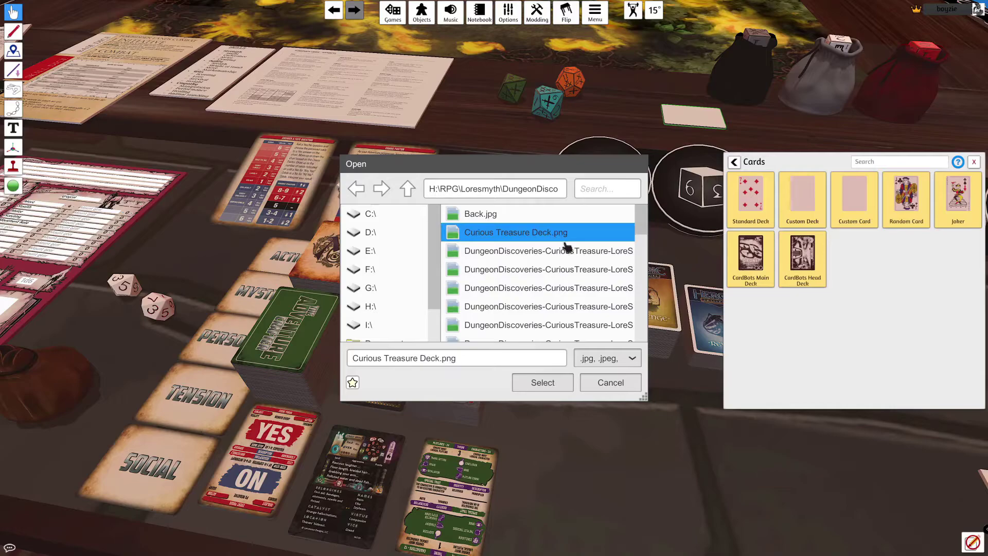
click(542, 383)
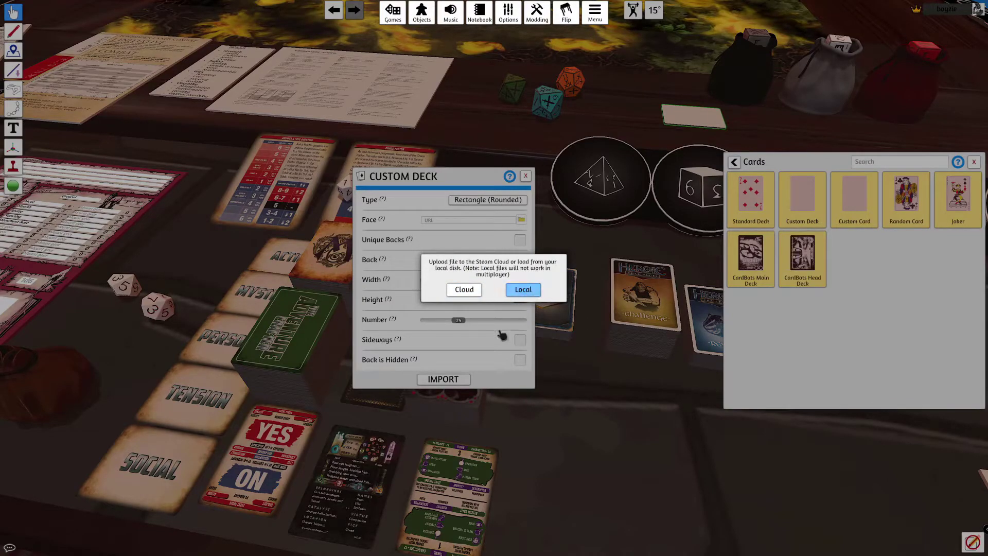
click(470, 291)
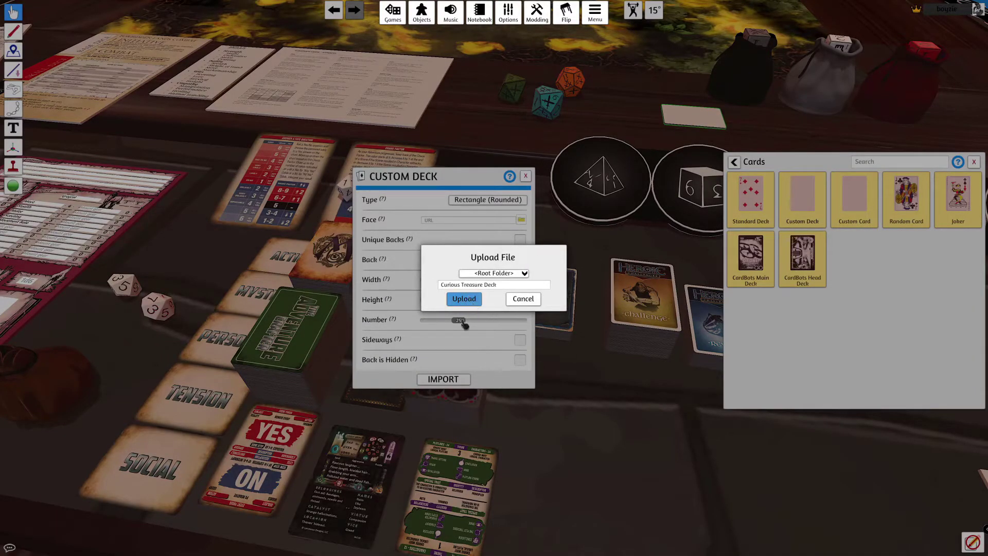
click(463, 301)
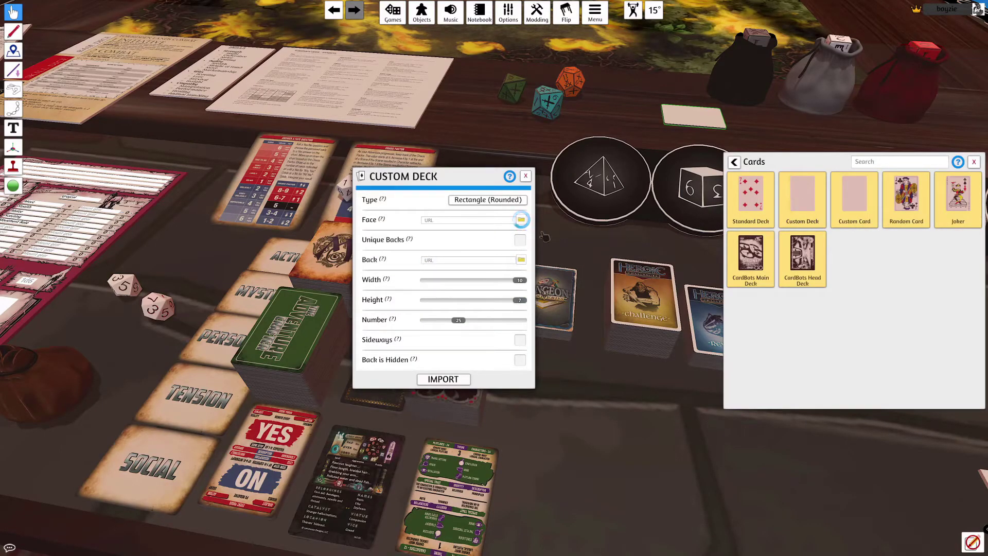
- Upload Back.jpg from the same folder to the Steam Cloud root folder as the custom deck's back image
click(522, 261)
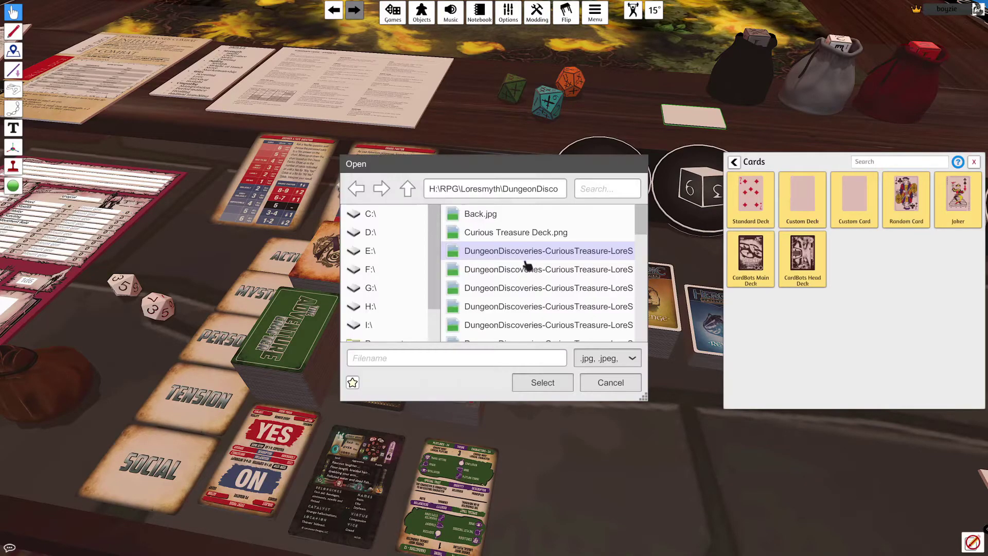
click(494, 215)
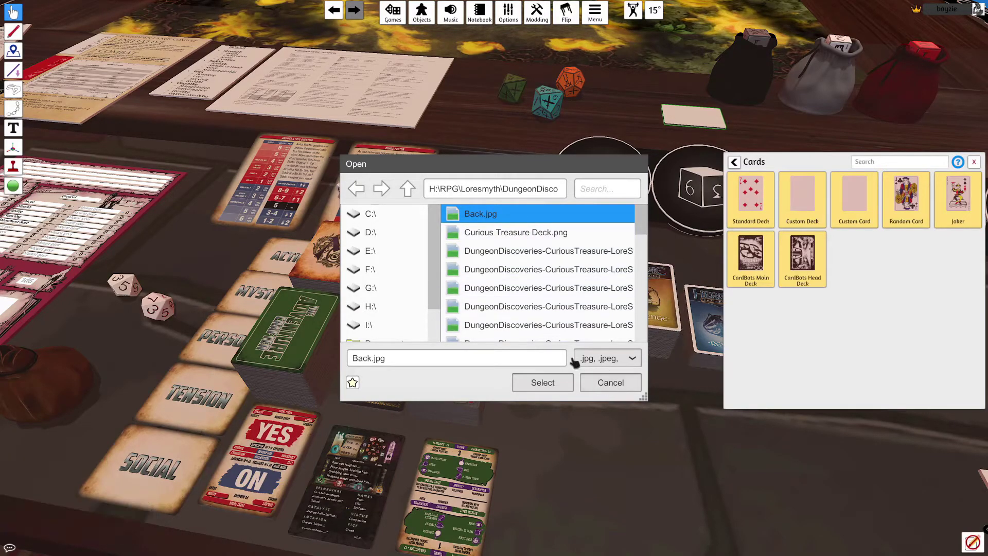
click(543, 383)
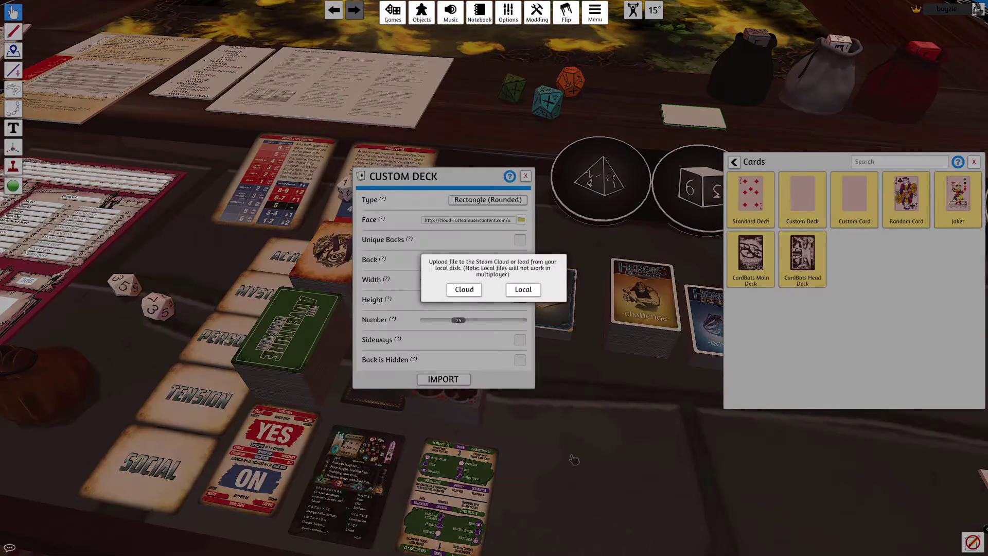
click(464, 290)
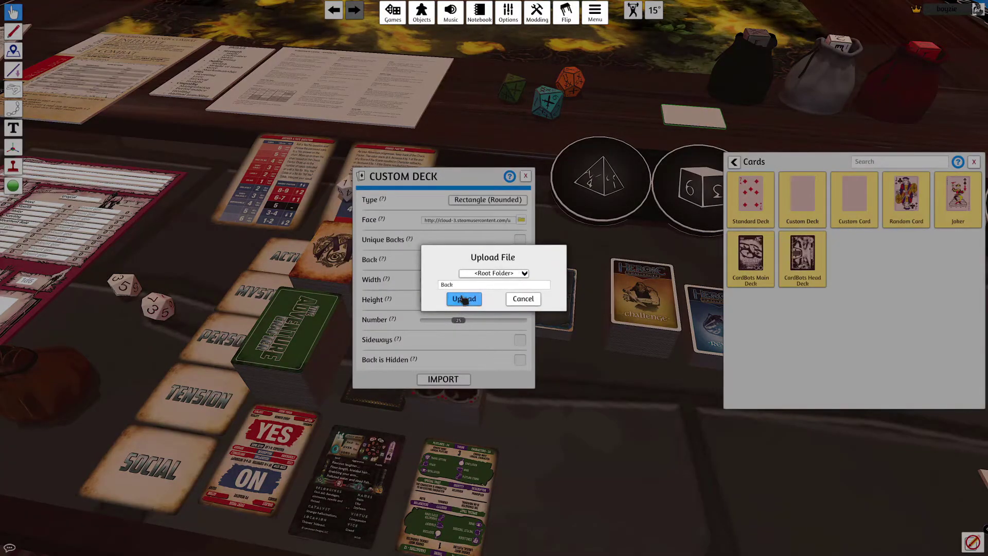
click(464, 299)
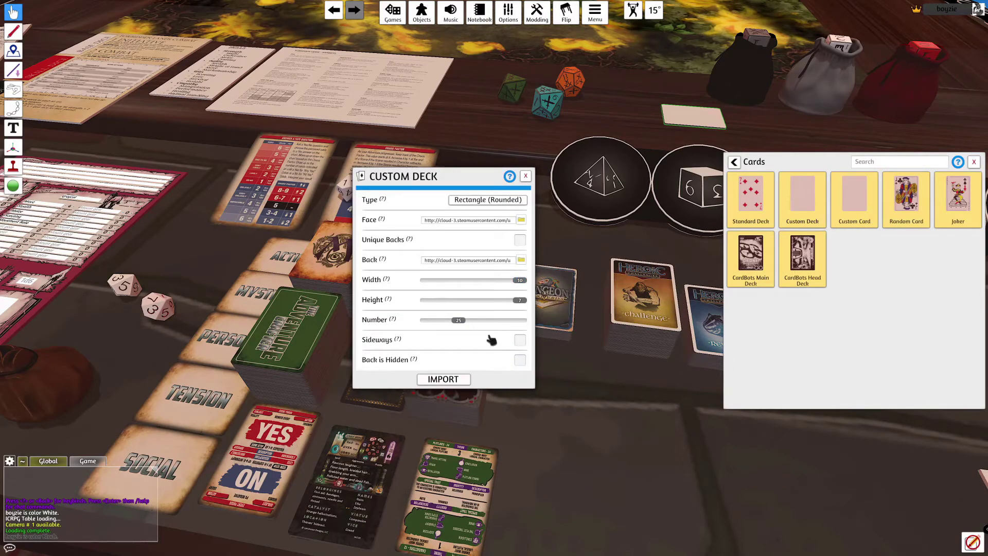
- Set the custom deck's number of cards to 50 and import the deck
drag(467, 323, 462, 322)
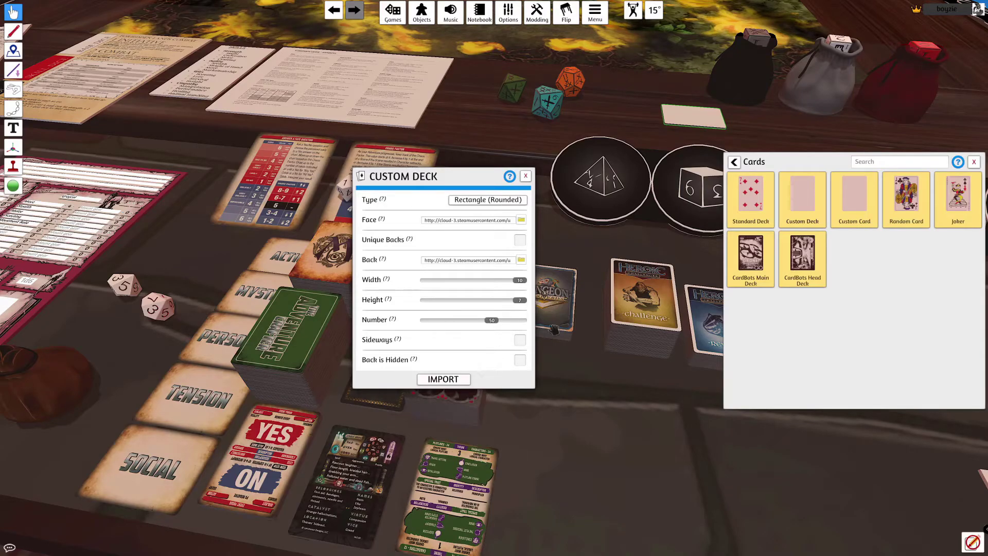
click(442, 380)
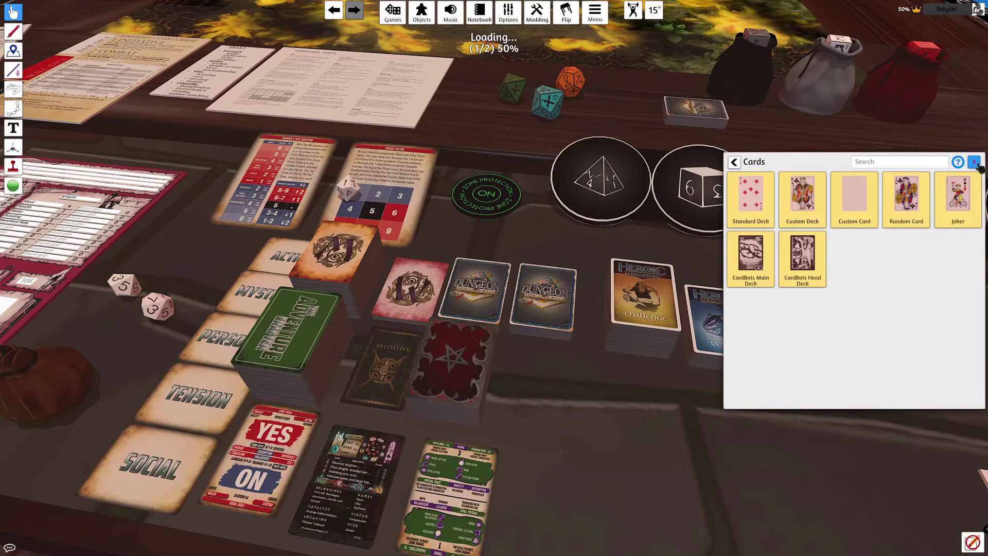
- Close the card components browser, move the imported deck to the empty table area below the Heroic Challenges decks, and rotate it upright
click(974, 162)
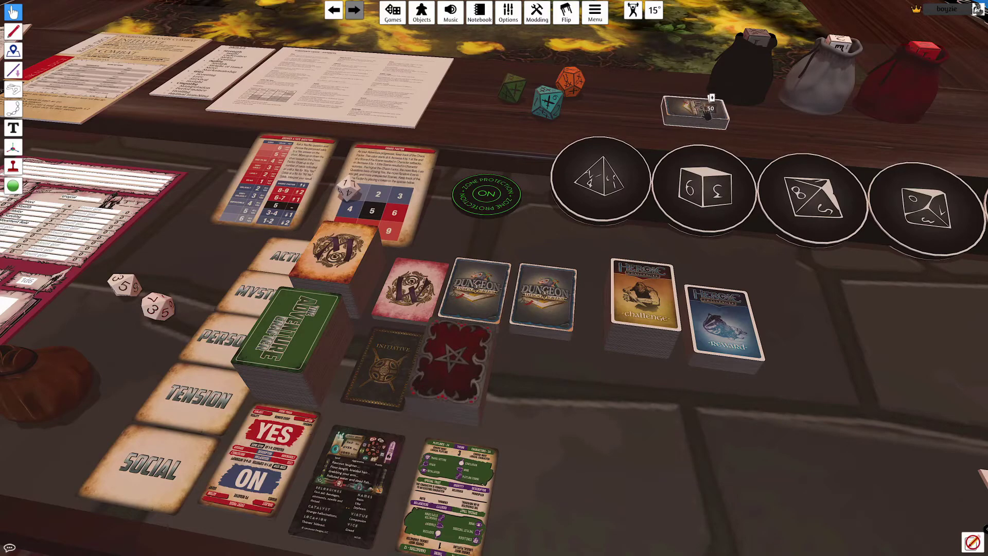
drag(701, 113, 641, 412)
key(q)
key(q)
key(q)
key(q)
key(q)
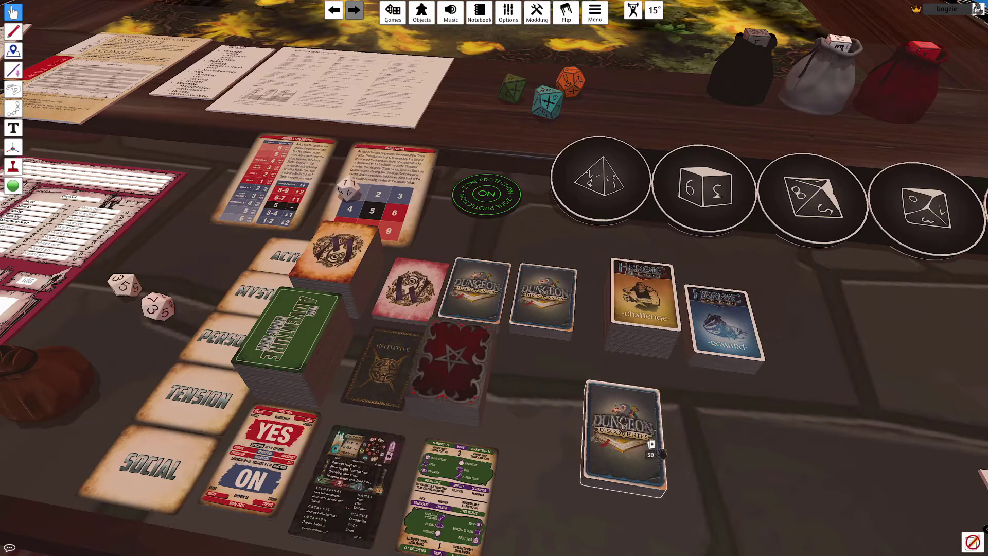
drag(627, 437, 652, 408)
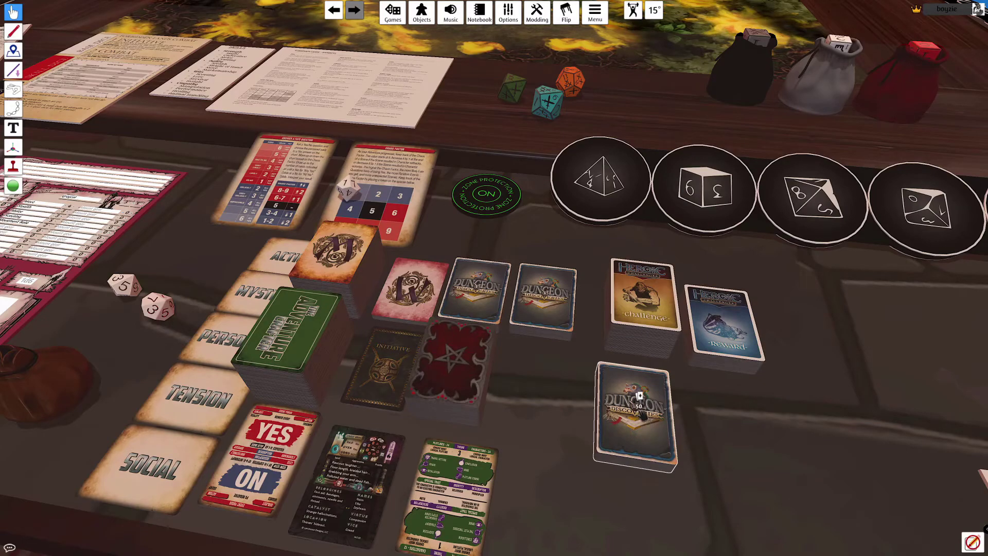
- Draw two cards from the new deck, inspect their faces enlarged, and return them to the deck
drag(639, 429, 728, 461)
key(f)
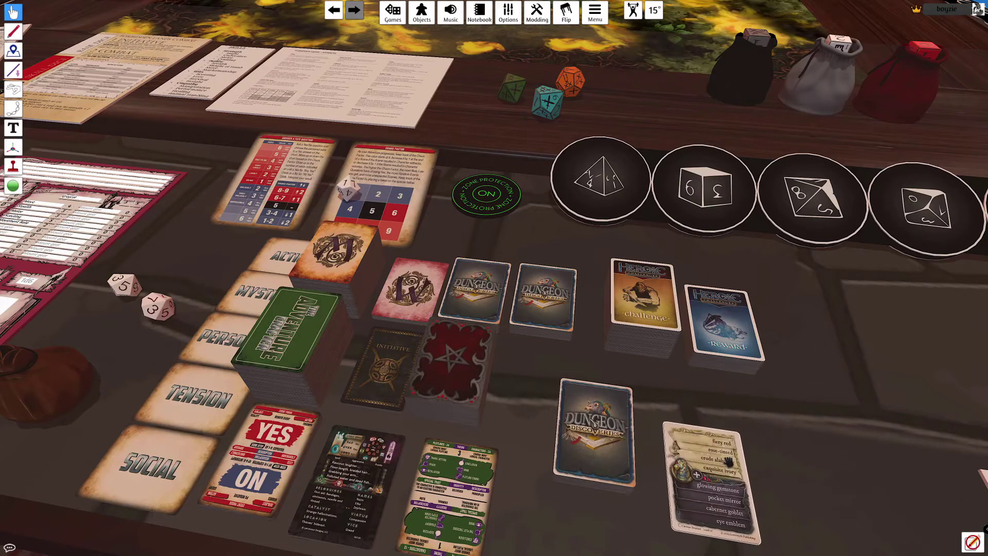
key(alt)
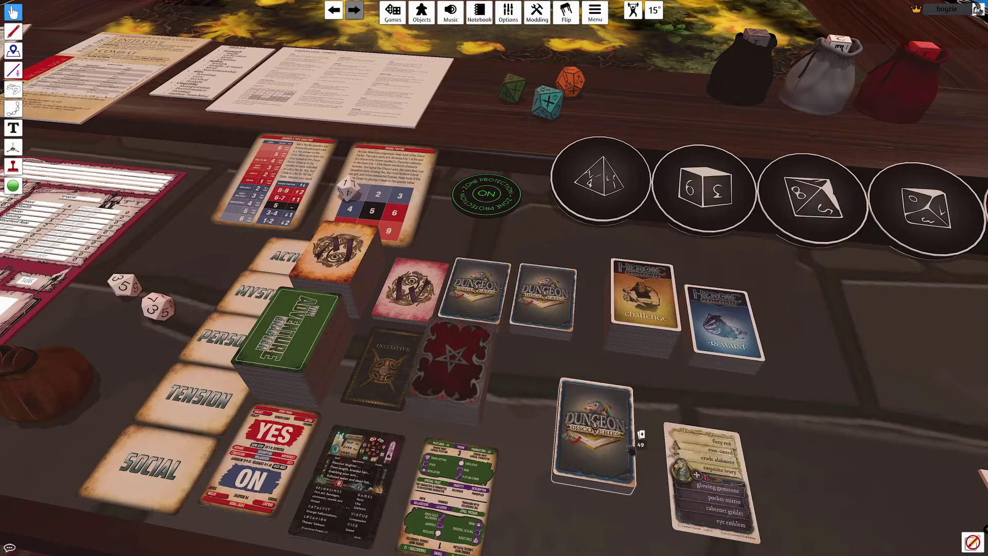
drag(612, 432, 807, 471)
key(f)
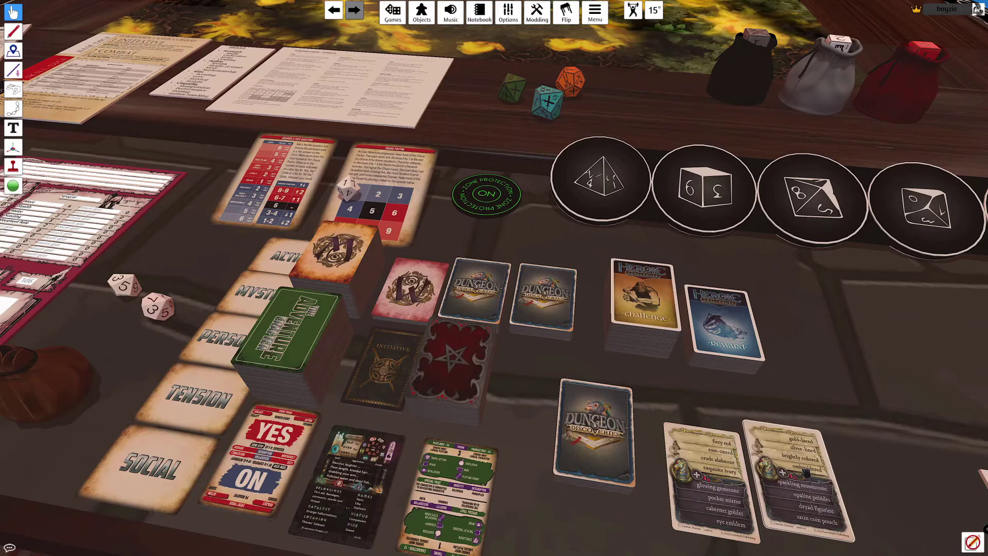
key(alt)
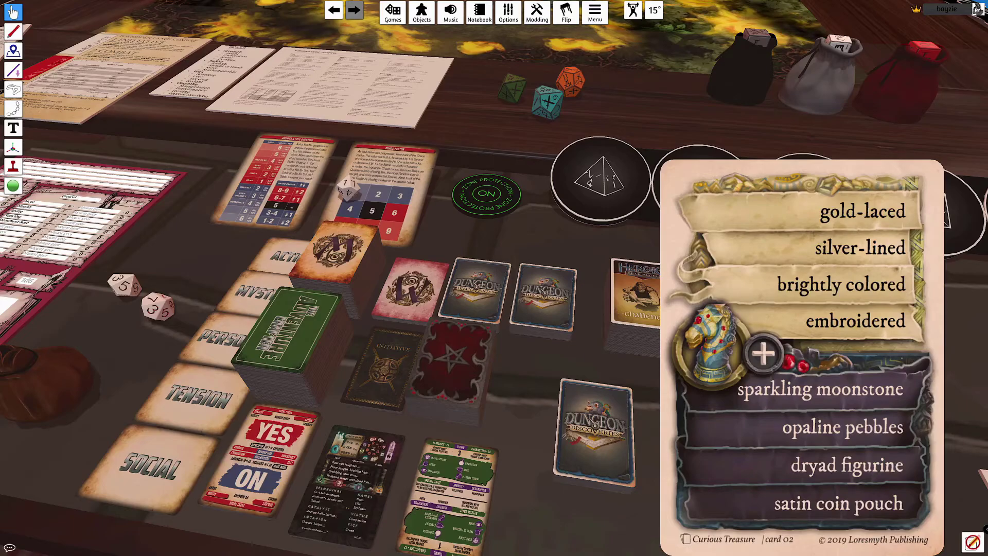
drag(800, 478, 614, 491)
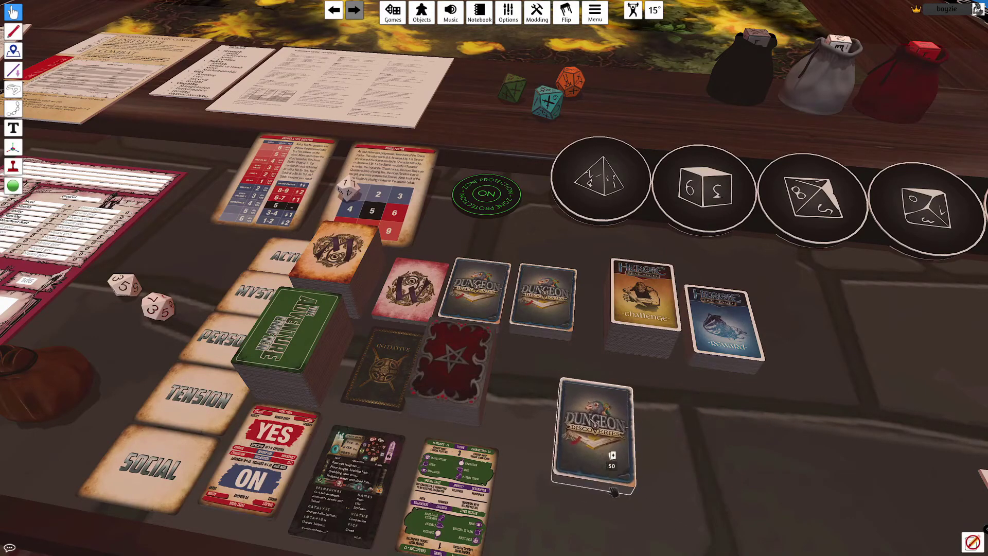
- Place the new deck directly below the other Dungeon Discoveries decks, beside the red pentagram deck
right_click(603, 444)
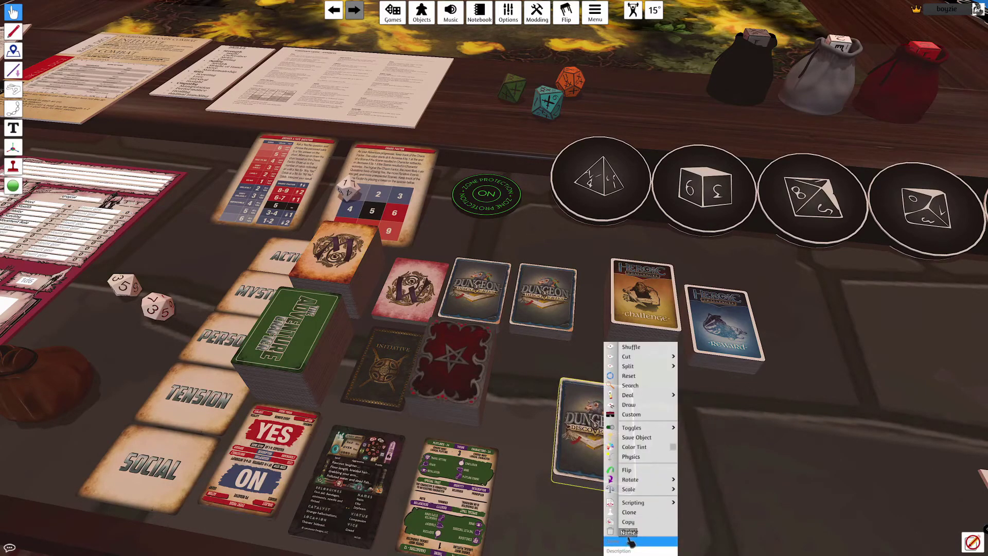
click(706, 525)
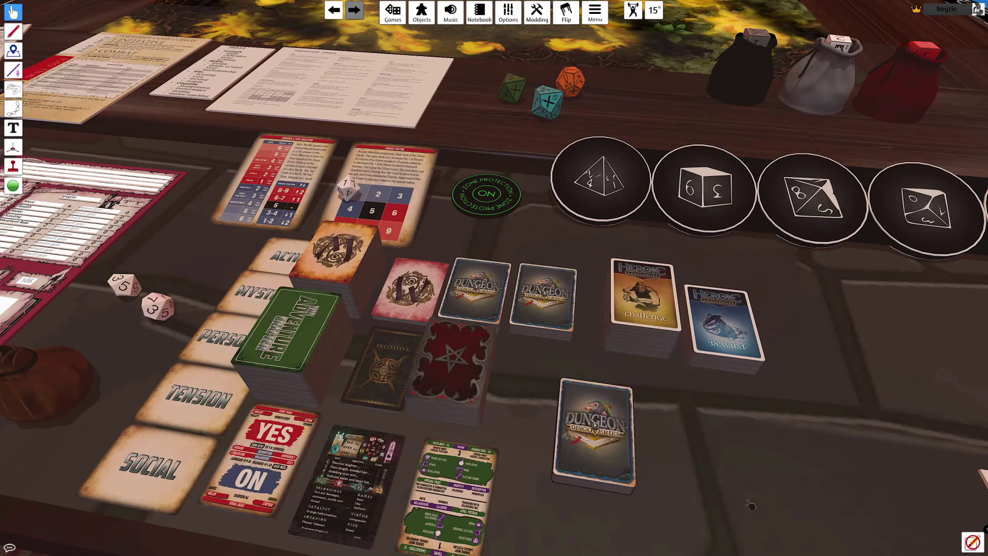
drag(606, 449, 508, 384)
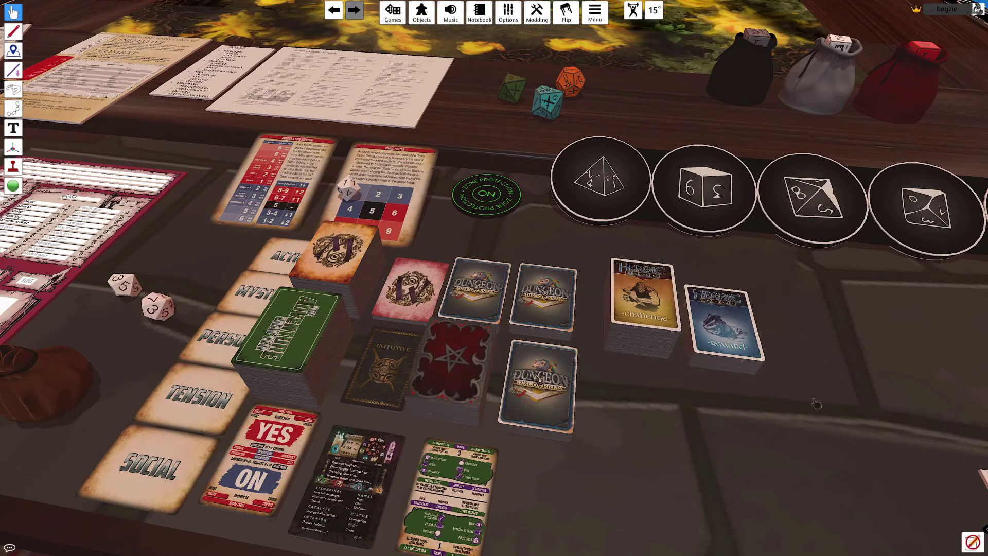
scroll(700, 396, down, 3)
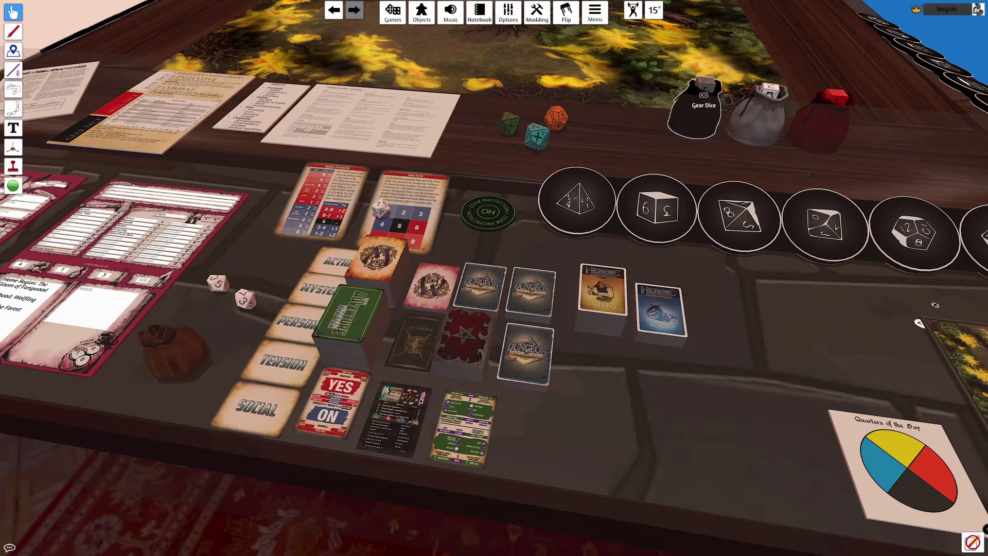
scroll(762, 343, down, 3)
scroll(824, 322, up, 1)
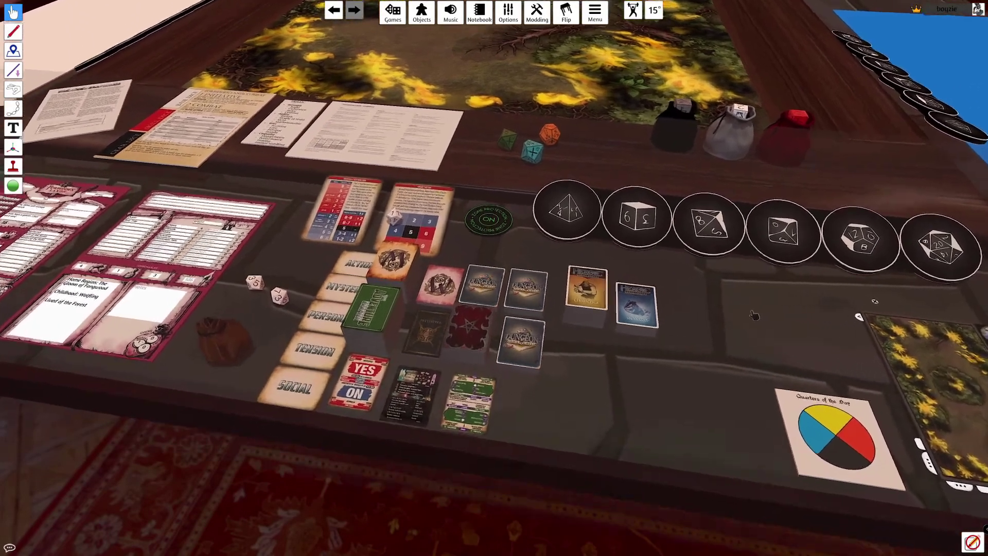
scroll(751, 315, up, 3)
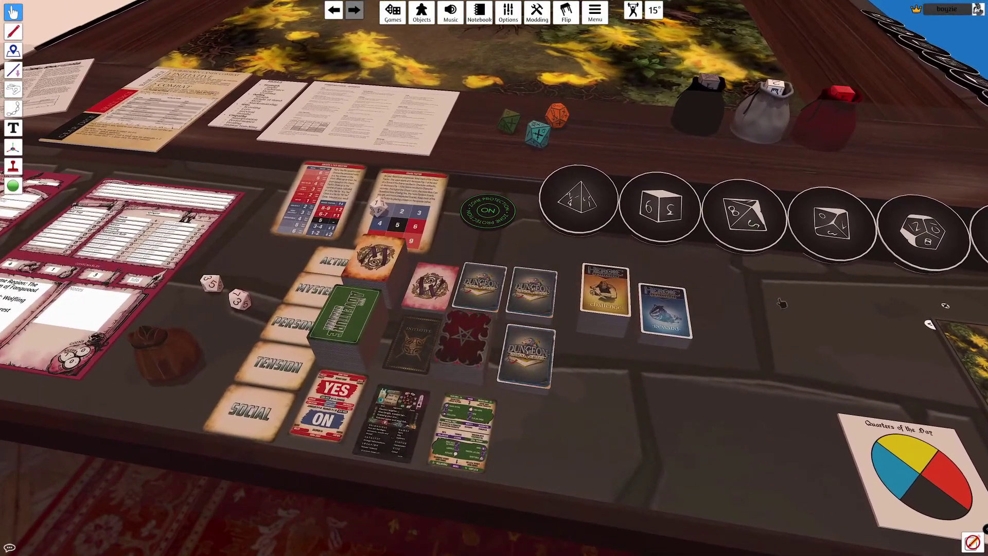